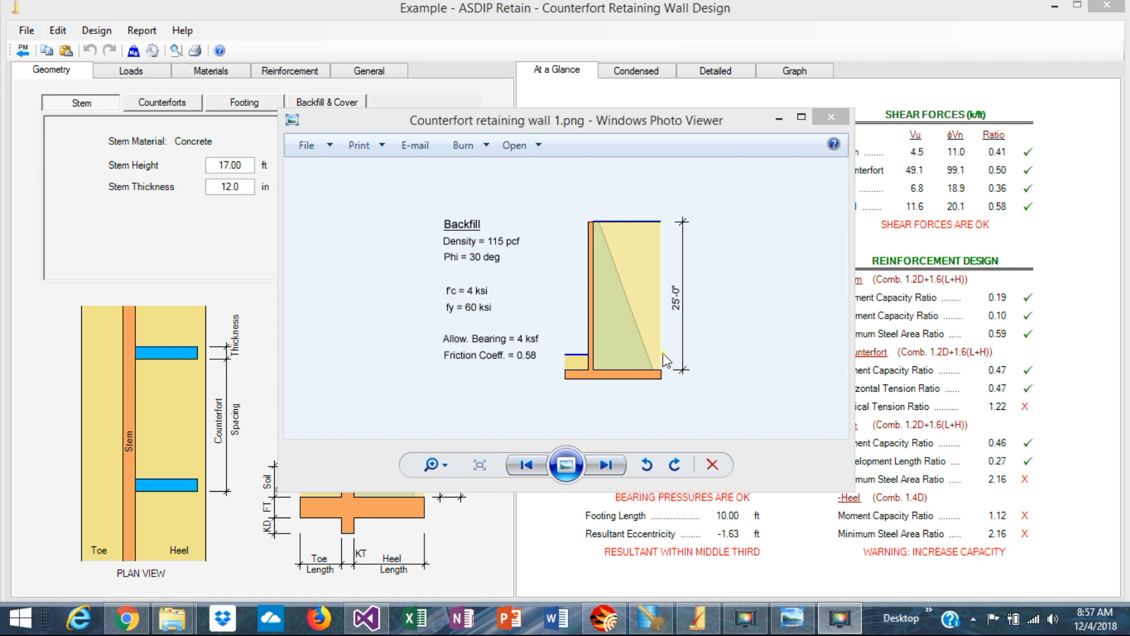
- Set the stem height to 25 ft and check the stability graphs of the results
key(alt+Tab)
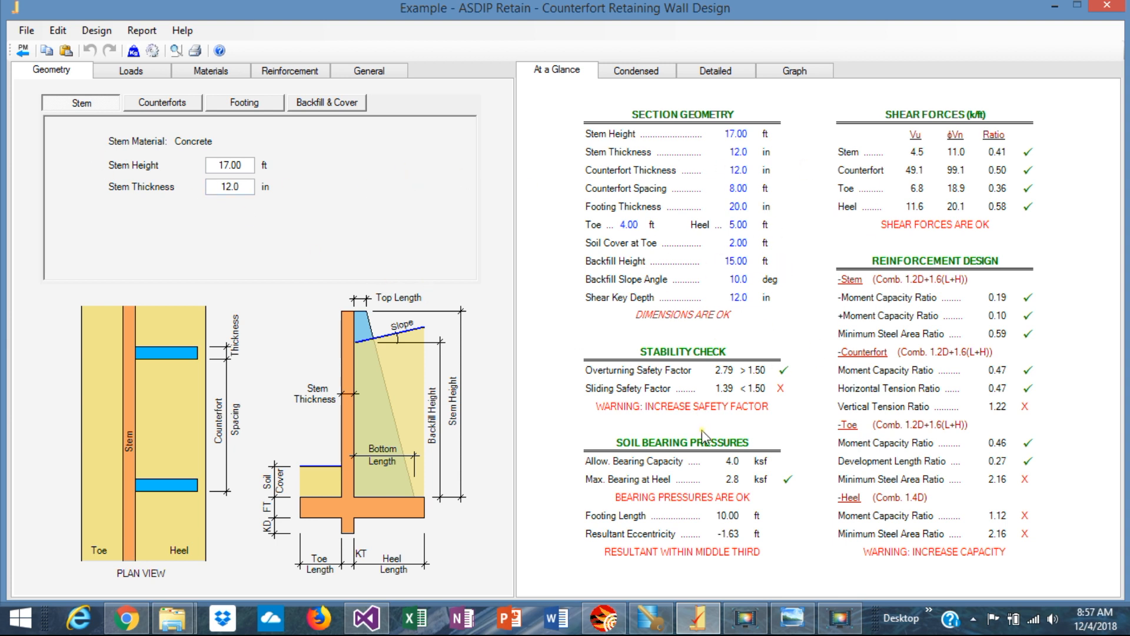
click(793, 618)
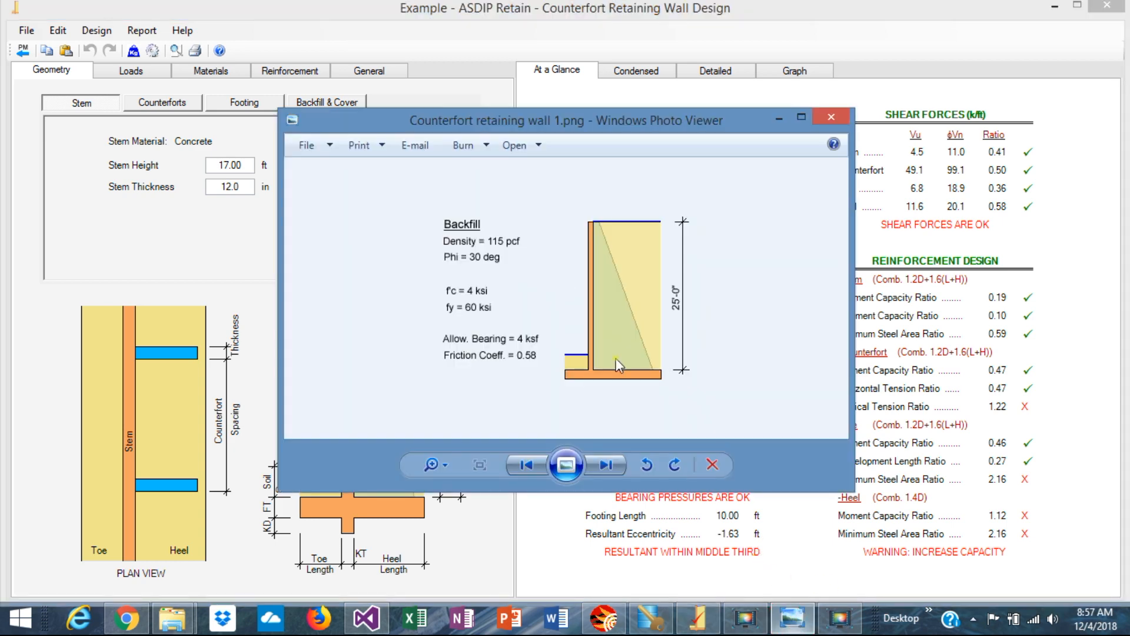
double_click(232, 165)
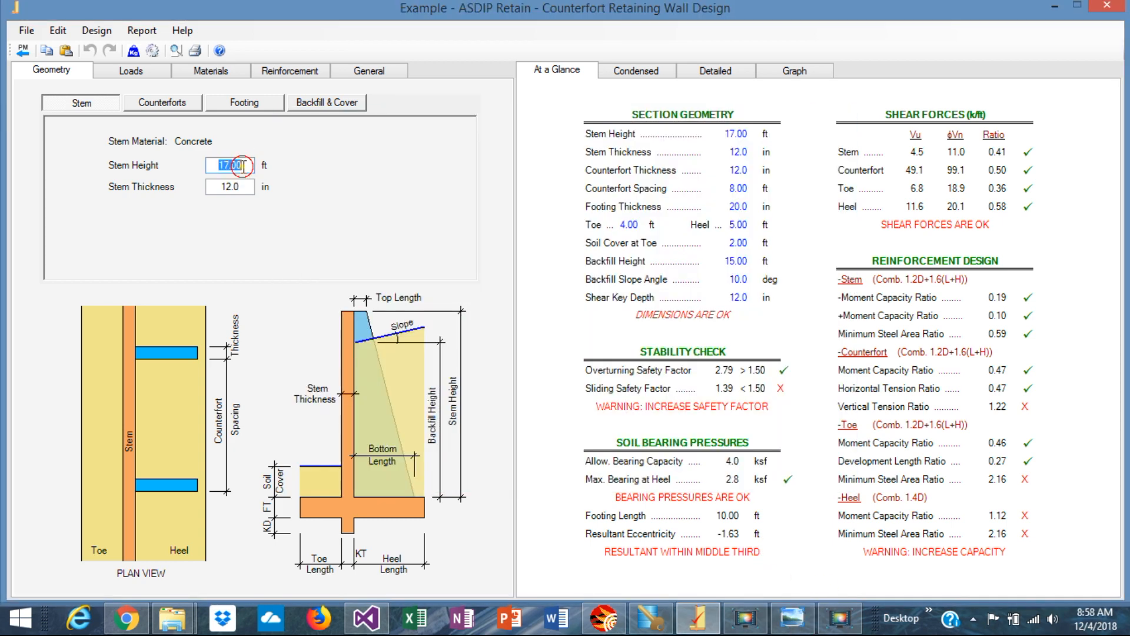
text(25)
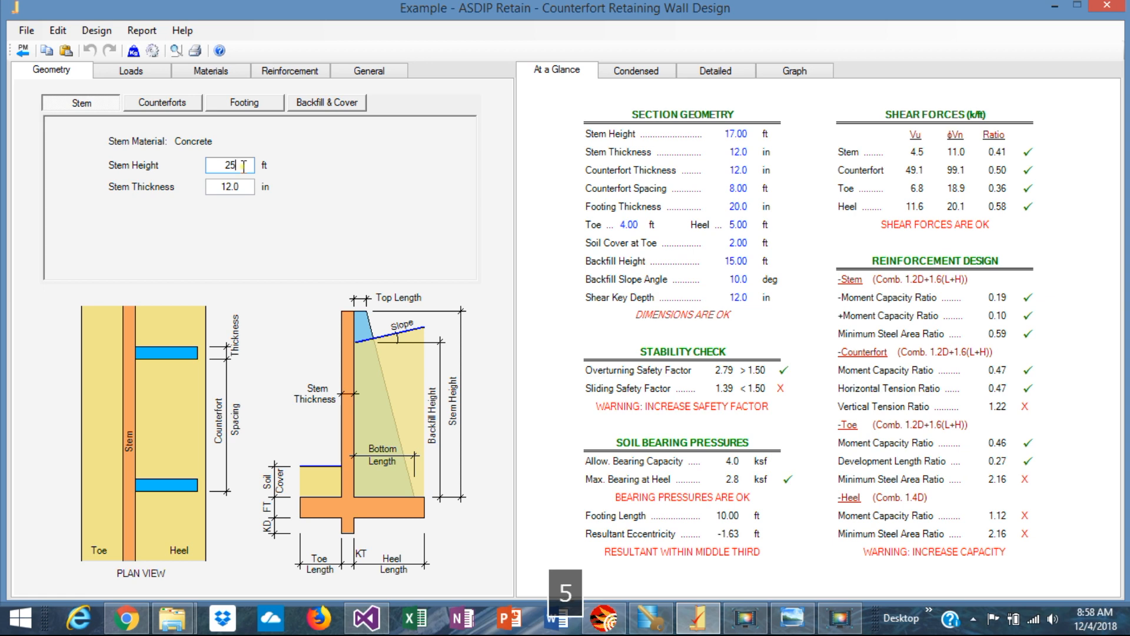
key(Return)
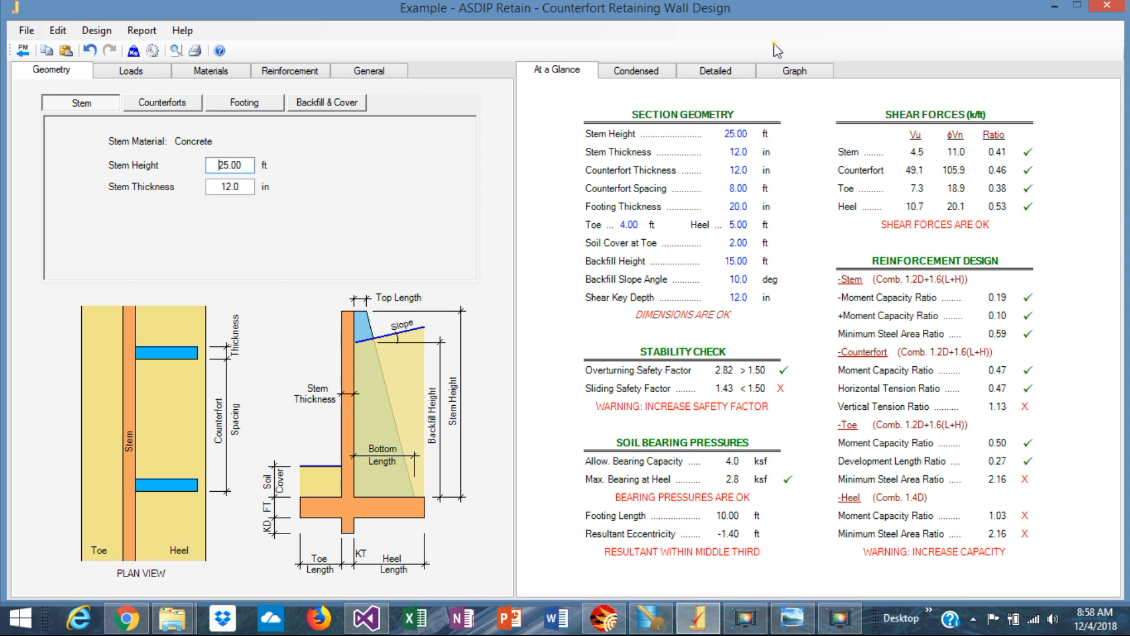
click(792, 79)
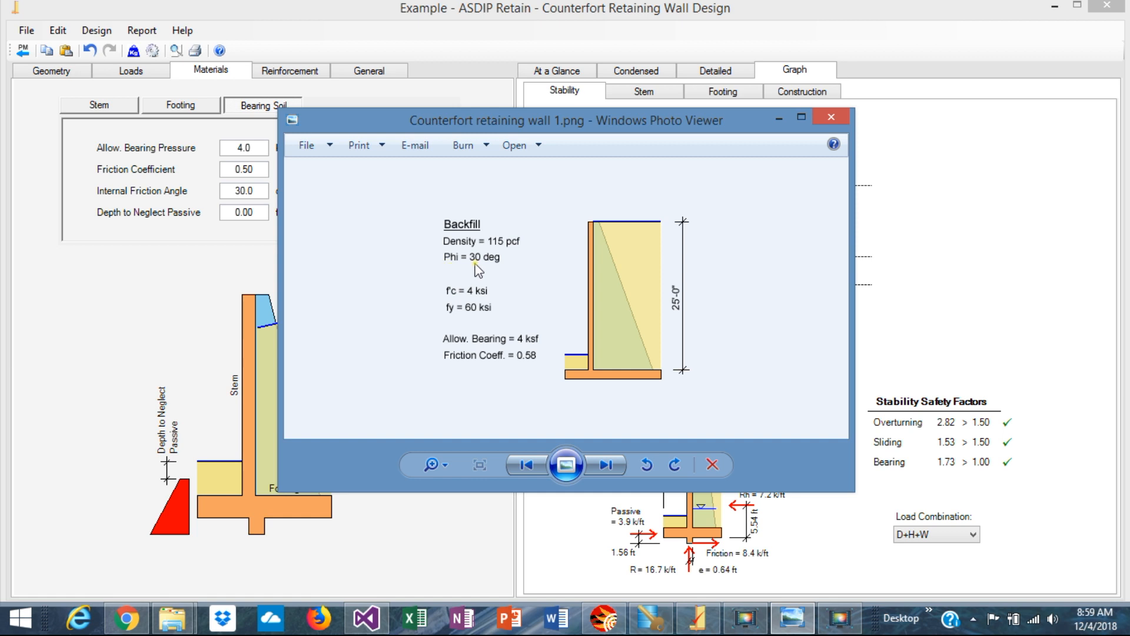
click(131, 71)
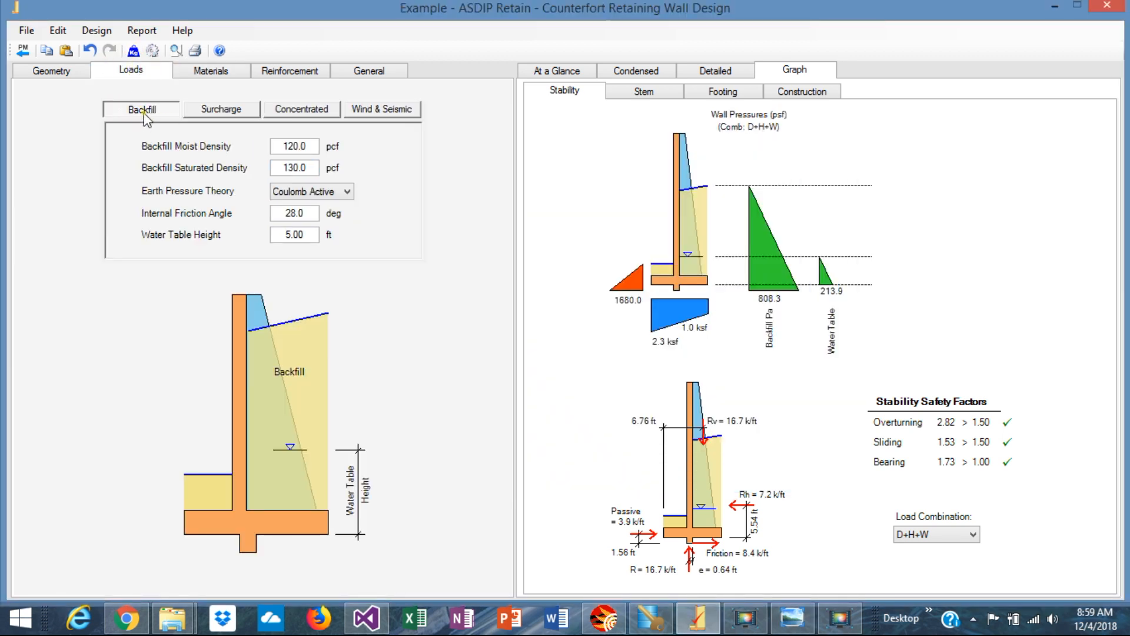
- Set the backfill moist density to 115 pcf with Rankine Active earth pressure theory
click(311, 145)
click(311, 146)
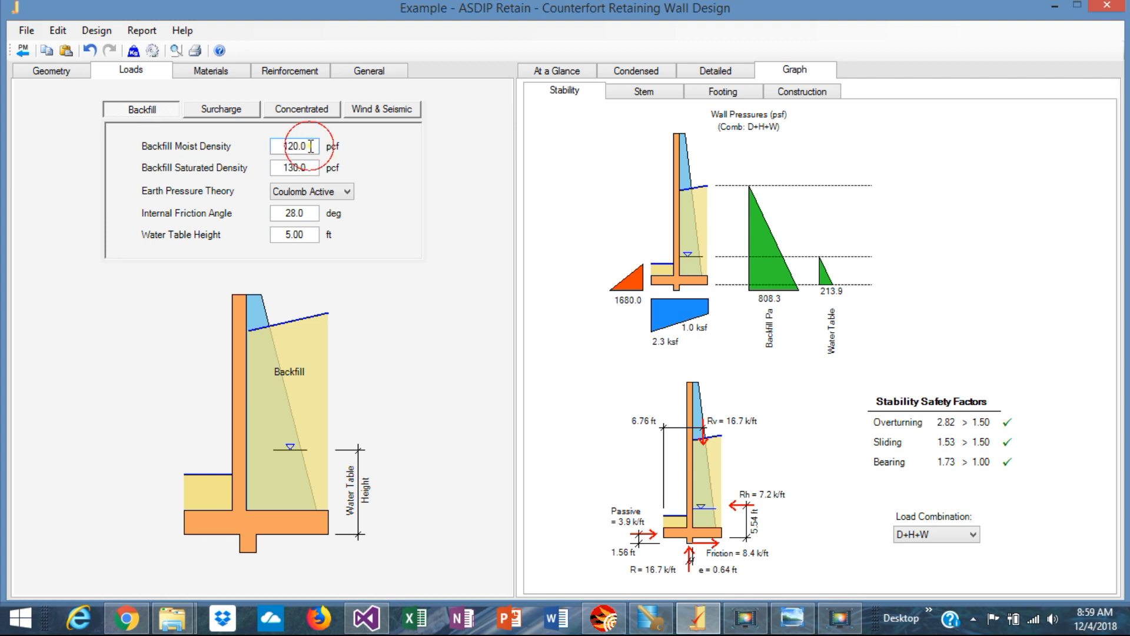
double_click(311, 146)
text(115)
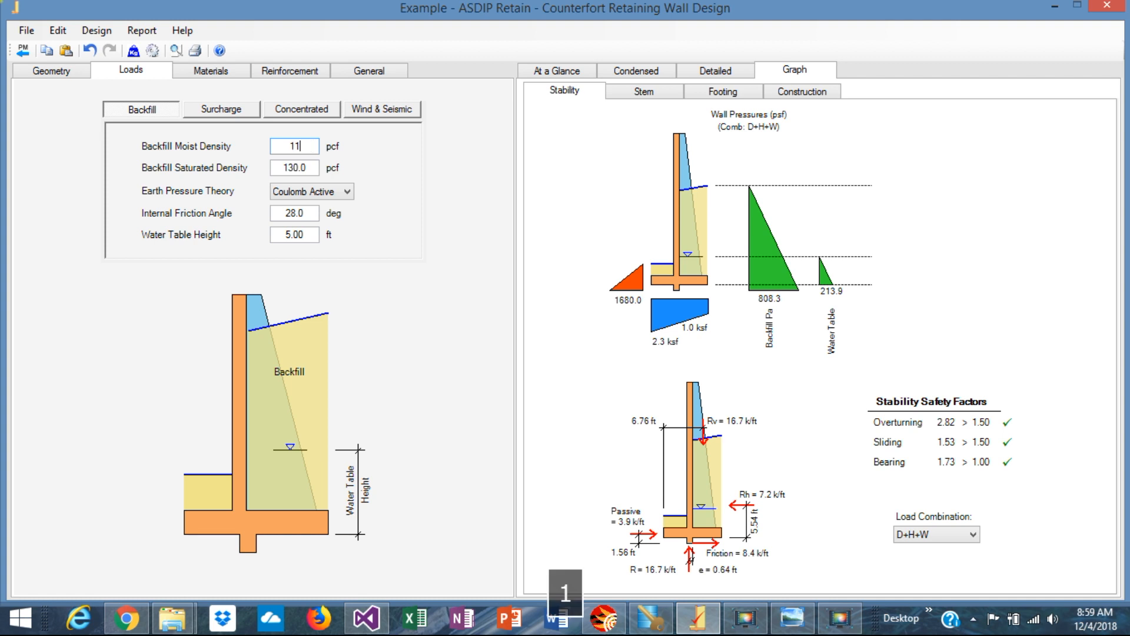
text(5.0)
key(Return)
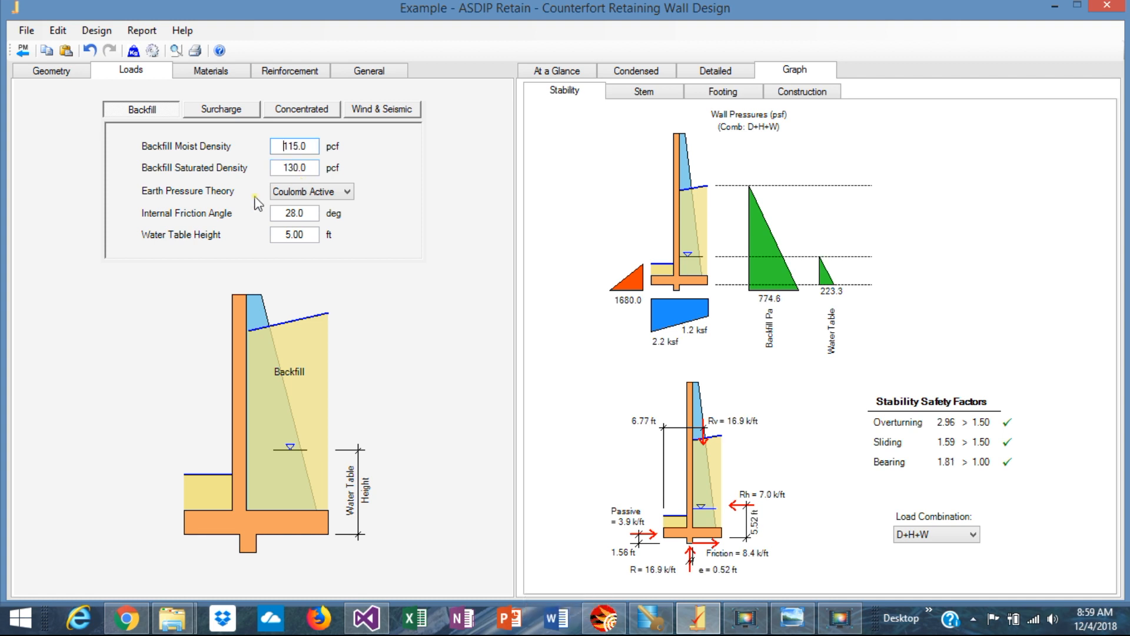
click(346, 192)
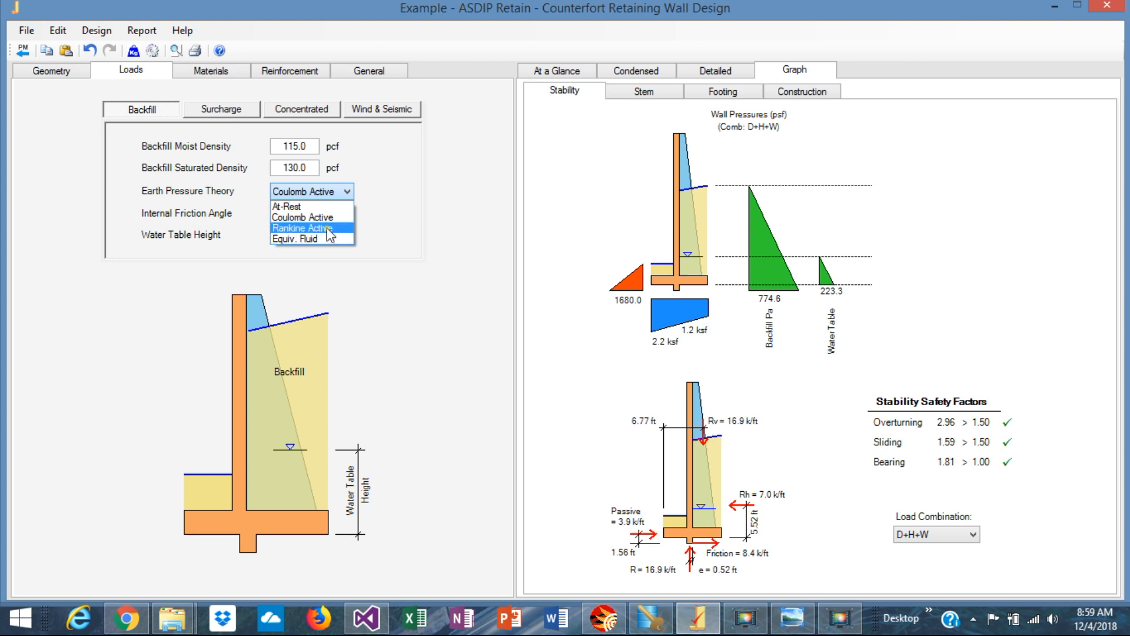
click(329, 229)
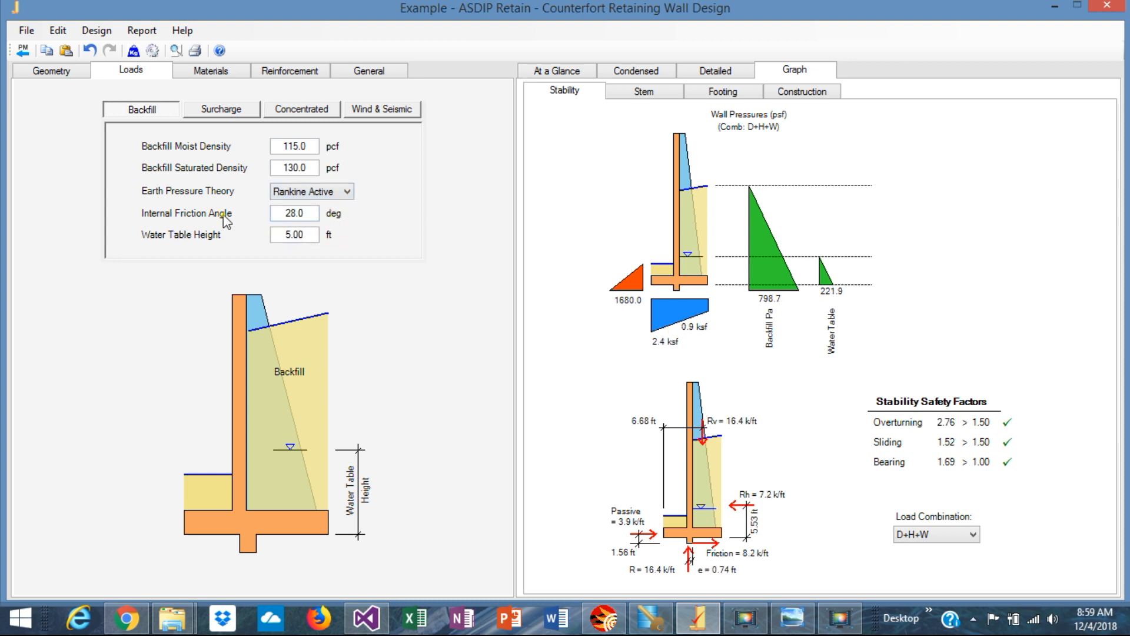
- Set a 30 degree internal friction angle and a 0 ft water table height
double_click(304, 213)
text(30)
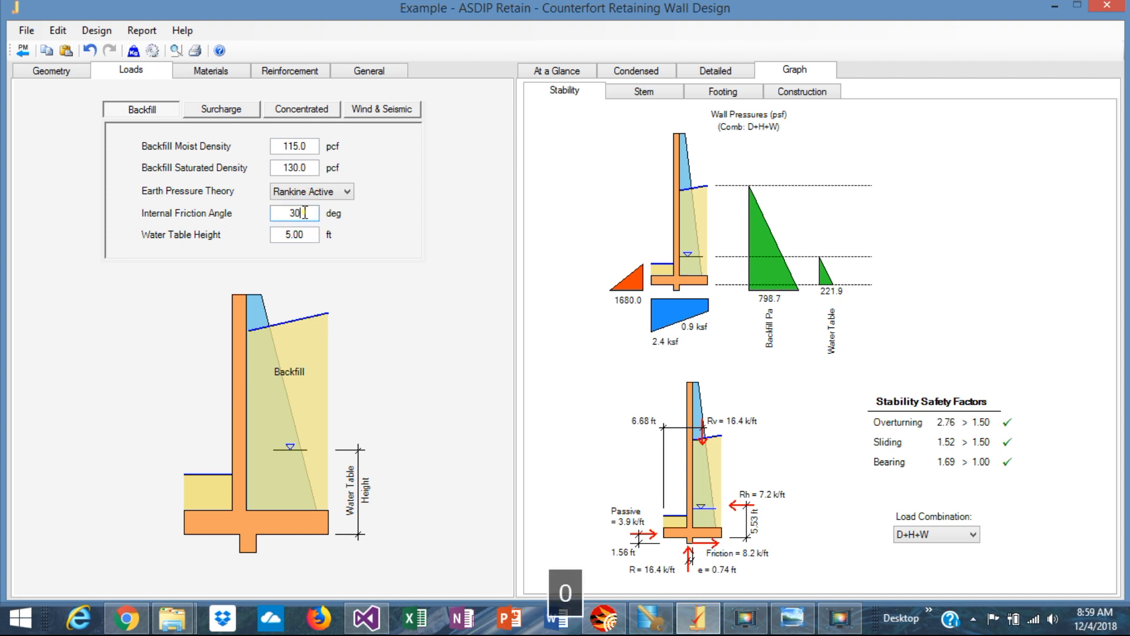
key(Return)
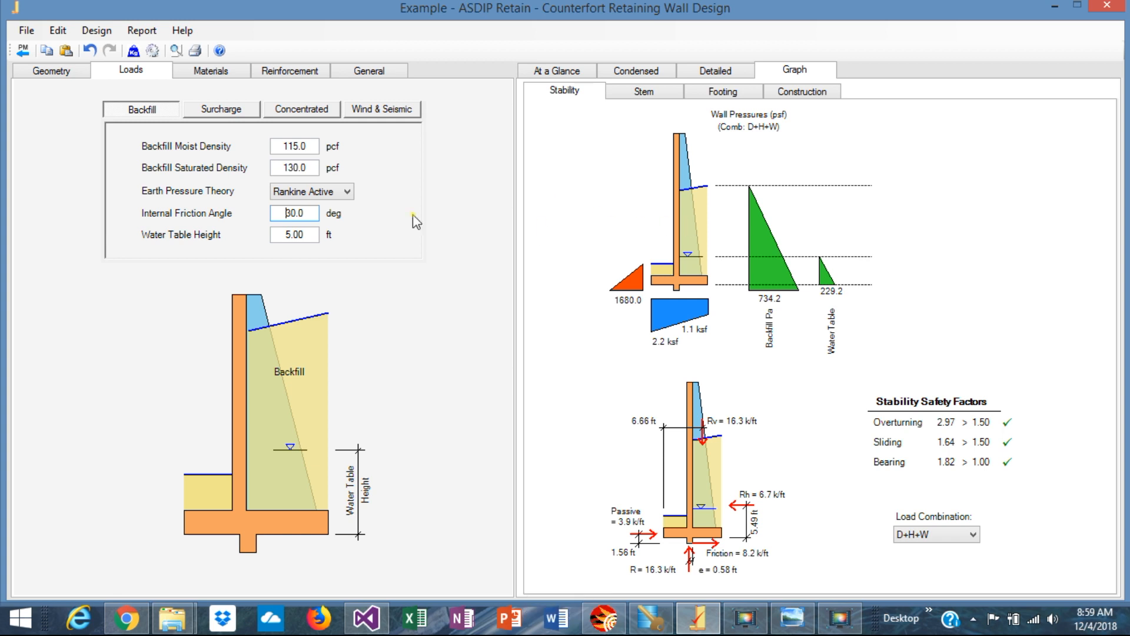
double_click(312, 235)
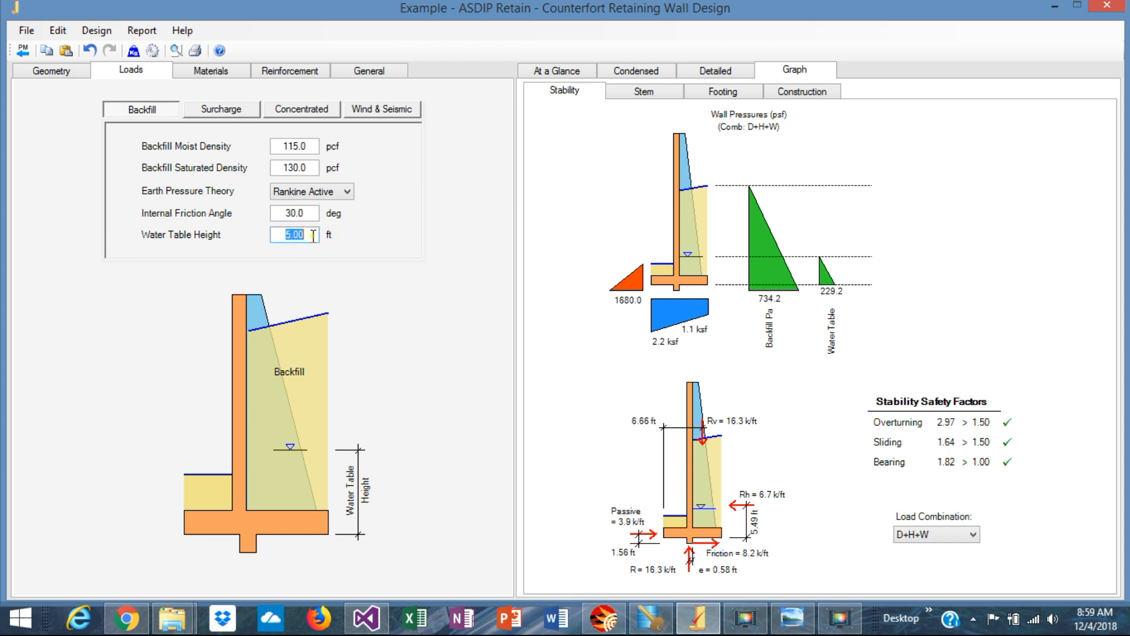
text(0)
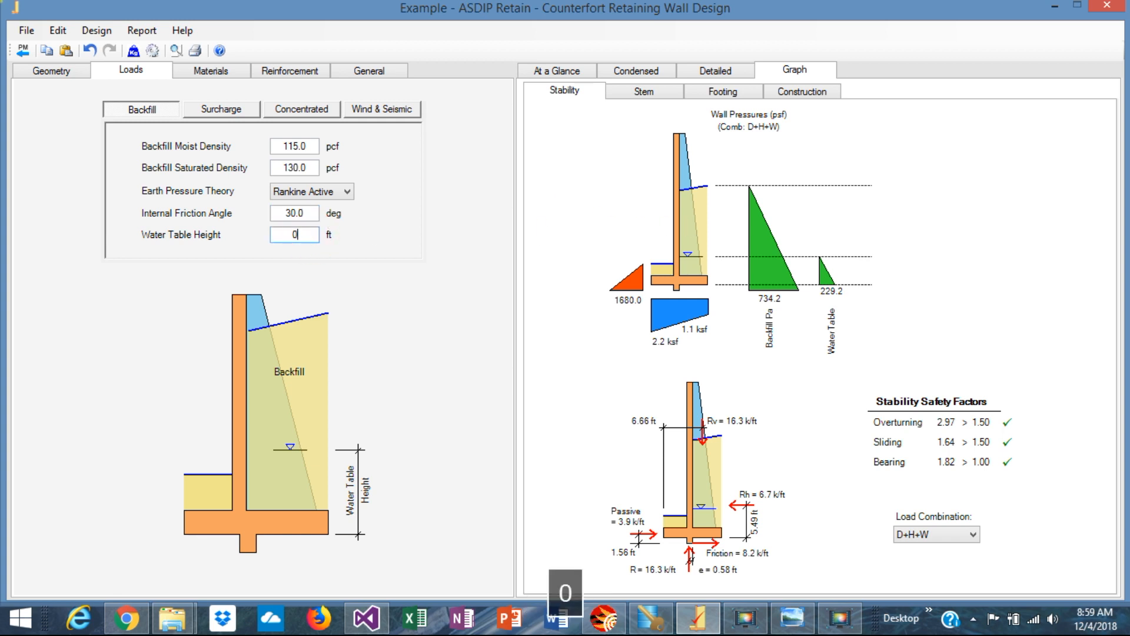
key(Return)
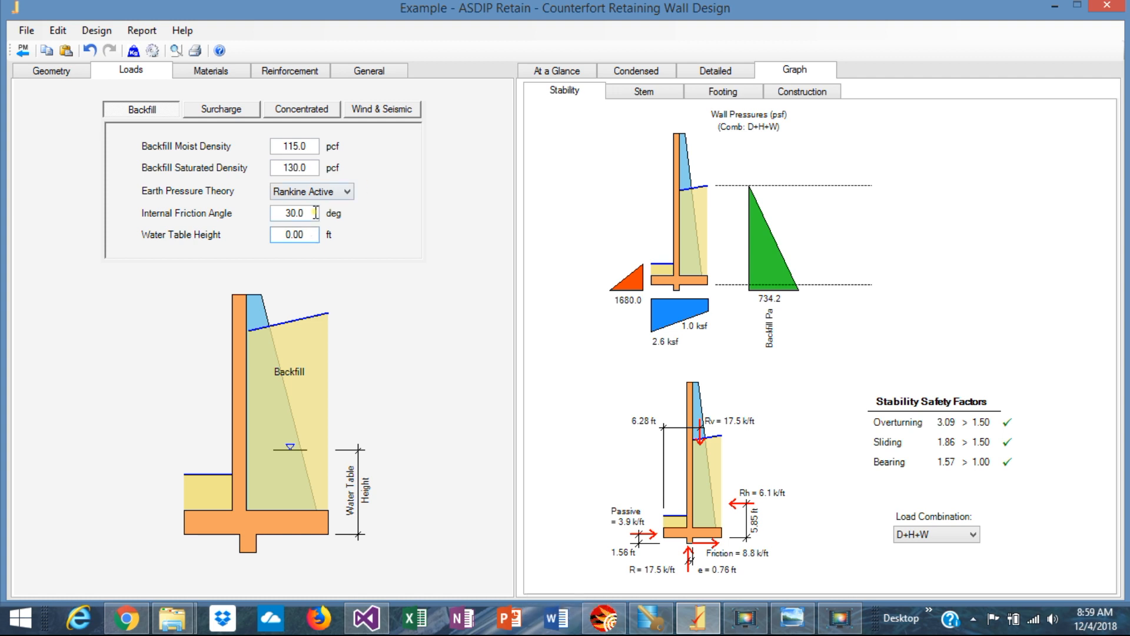
click(792, 618)
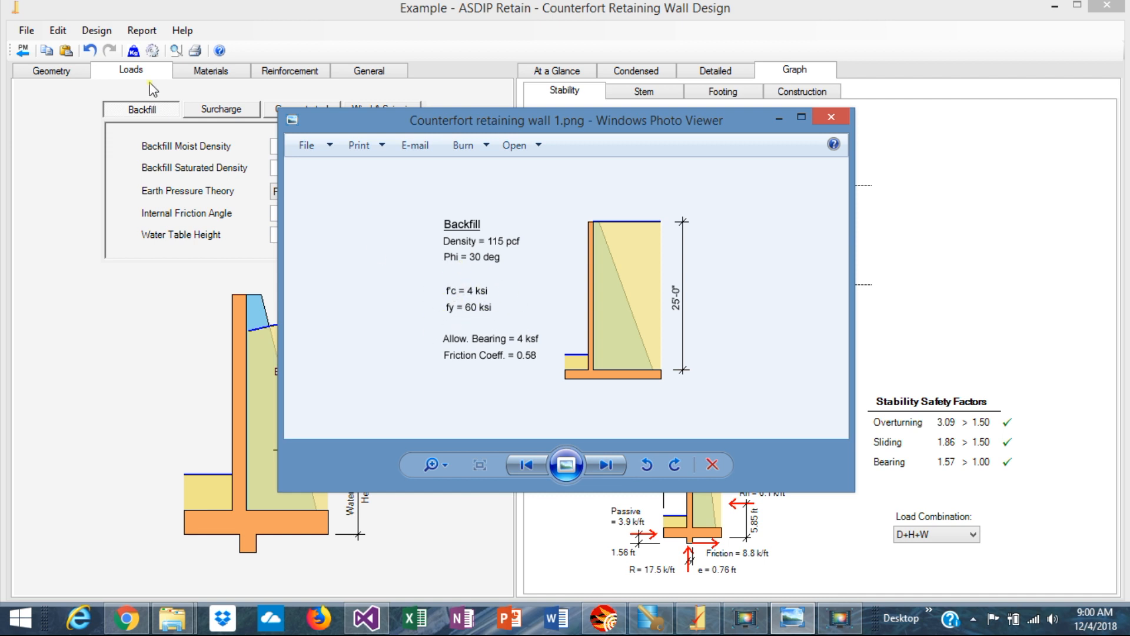
- Review the stem, footing and bearing soil material properties
click(211, 71)
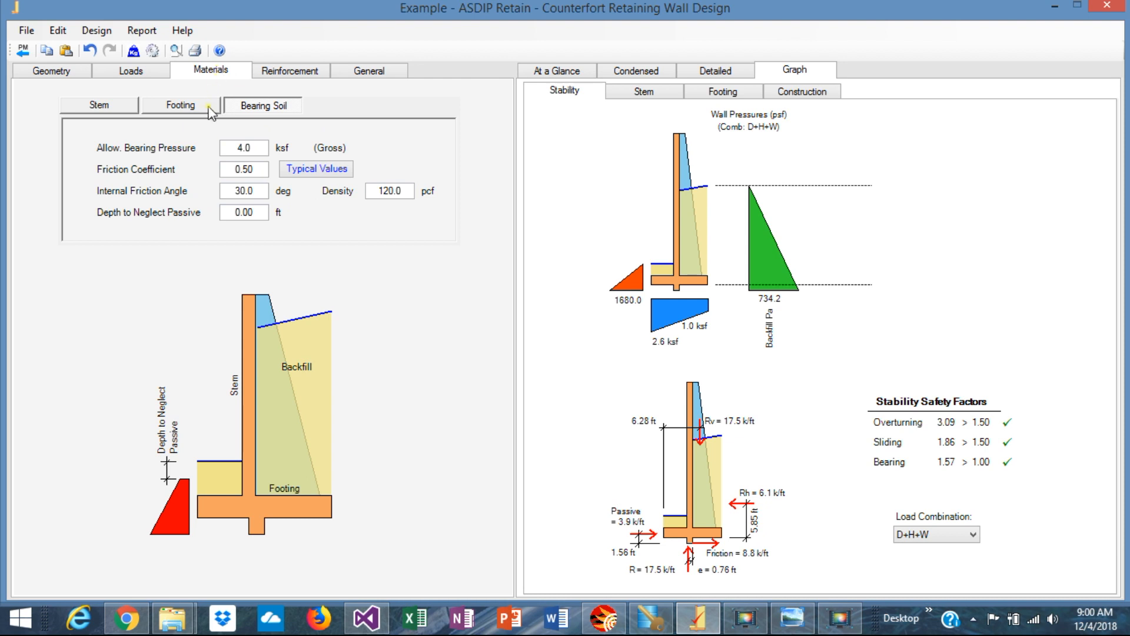
click(99, 105)
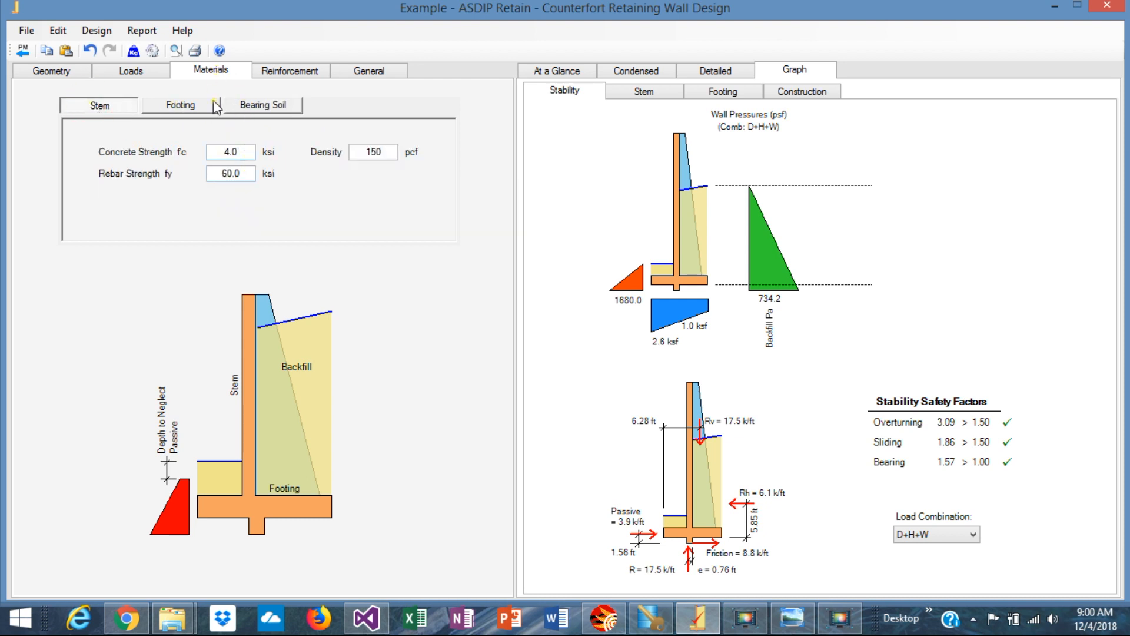
click(189, 105)
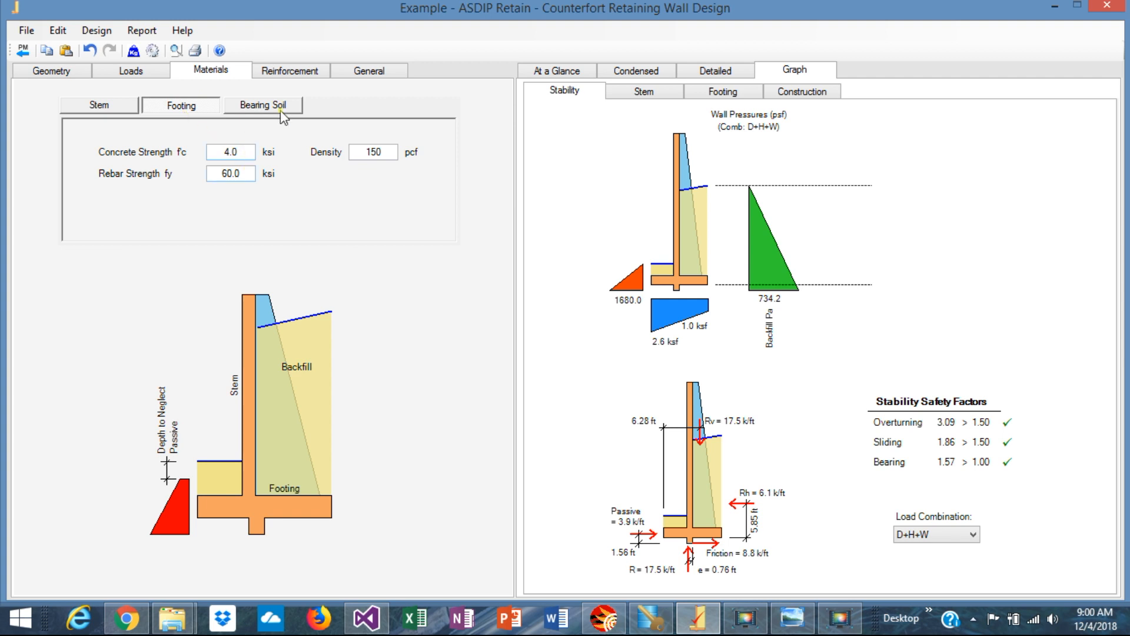
click(263, 106)
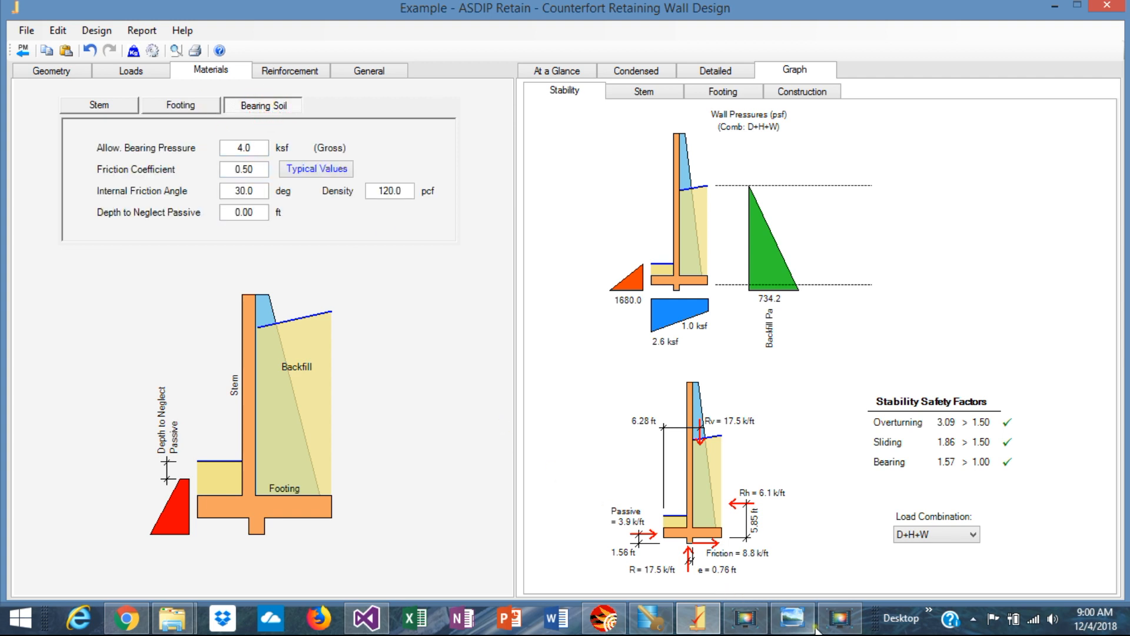
- Set the bearing soil friction coefficient to 0.58
click(793, 619)
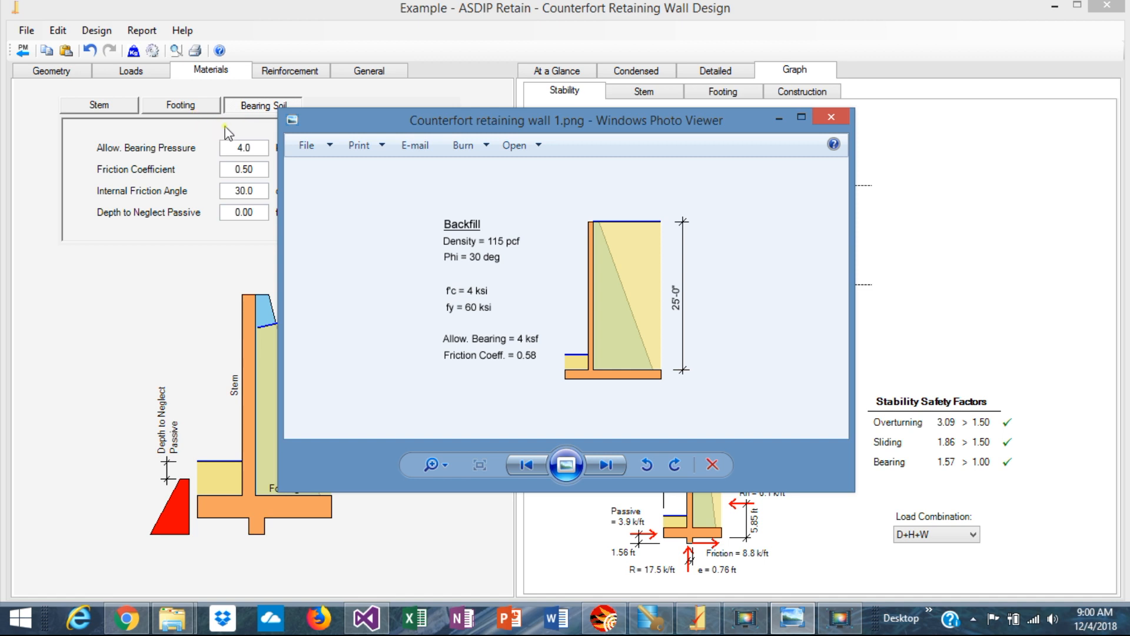
double_click(256, 147)
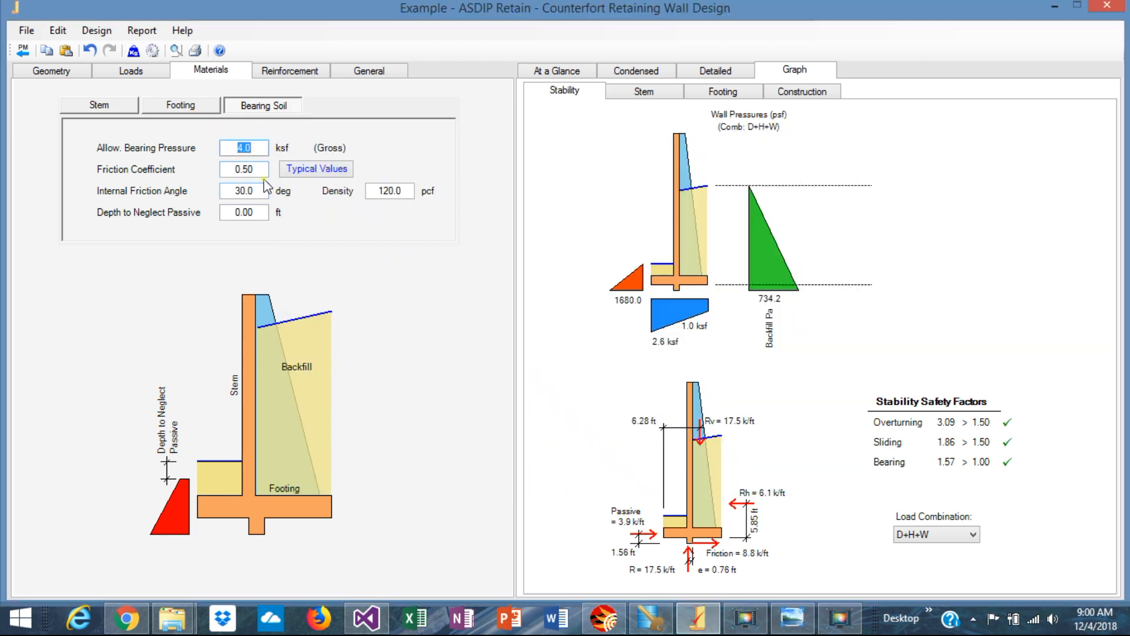
double_click(257, 169)
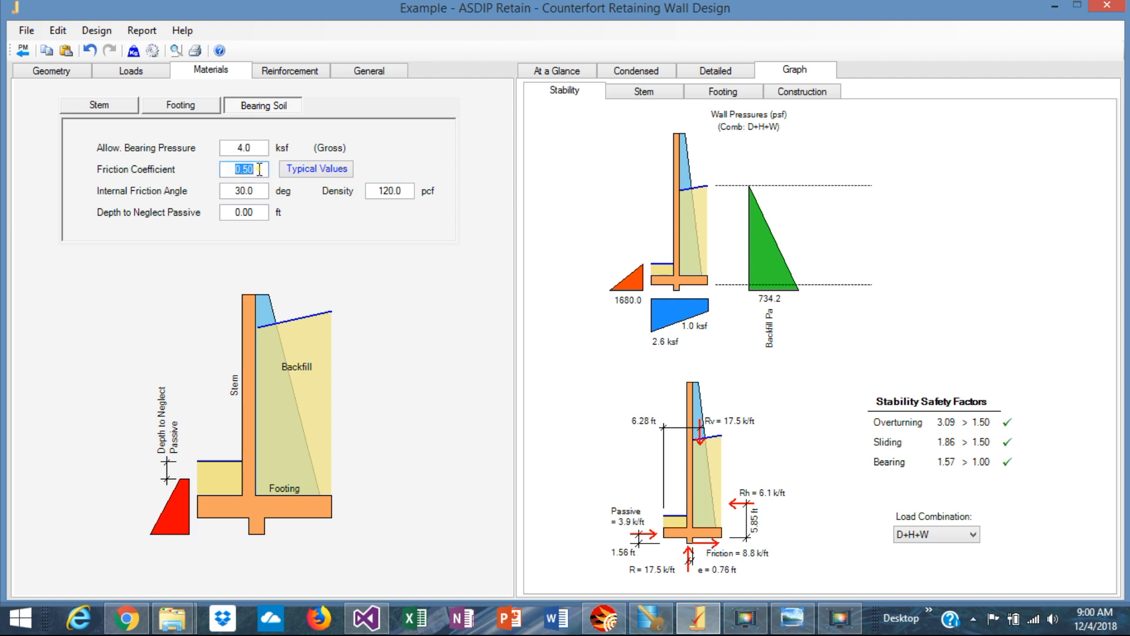
text(.58)
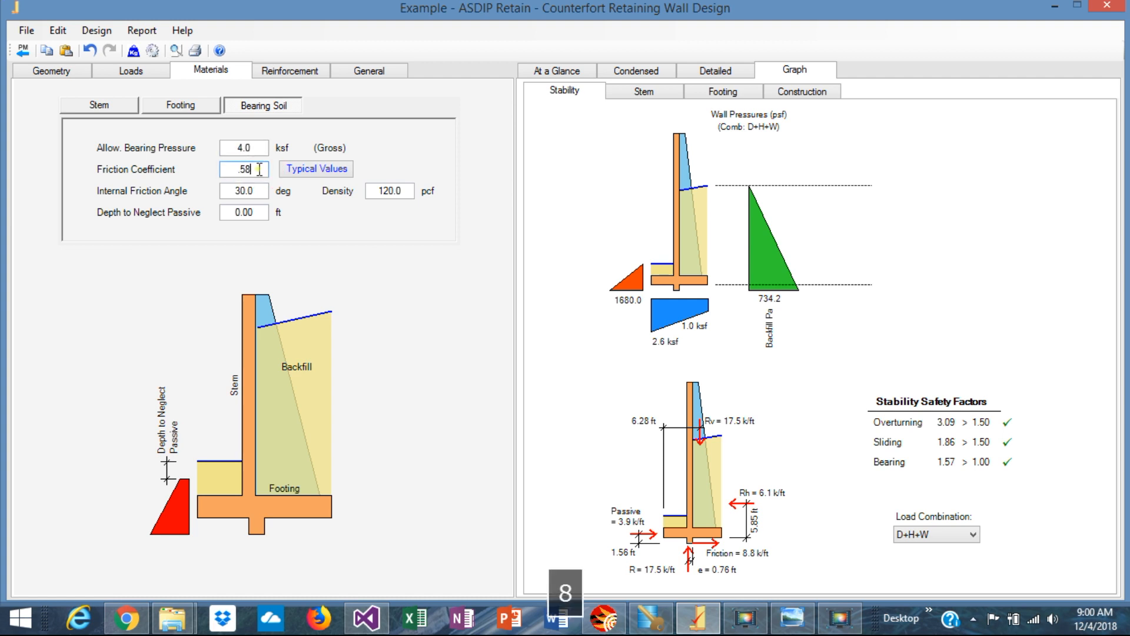
key(Return)
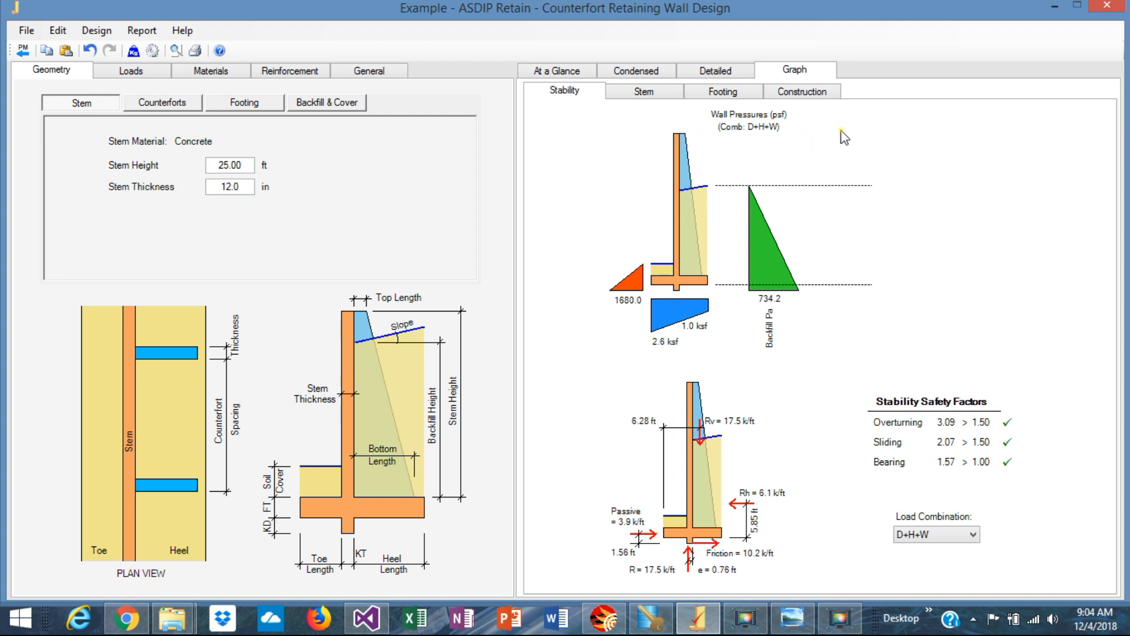
- Set the backfill height to 25 ft and the backfill slope angle to 0 degrees
click(329, 103)
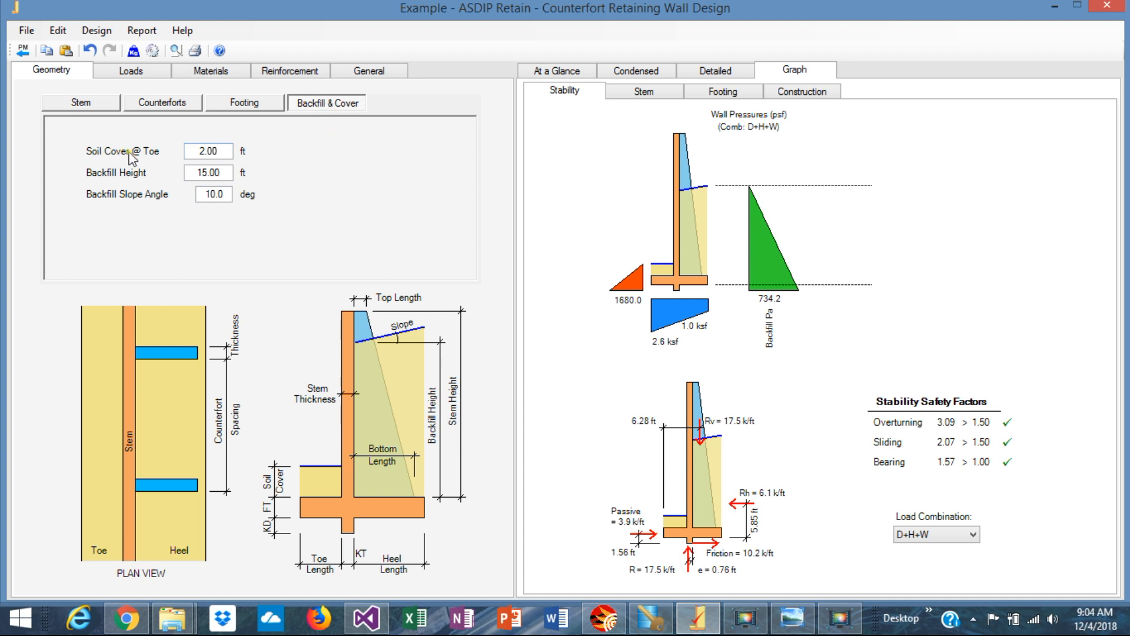
double_click(223, 173)
text(25)
key(Return)
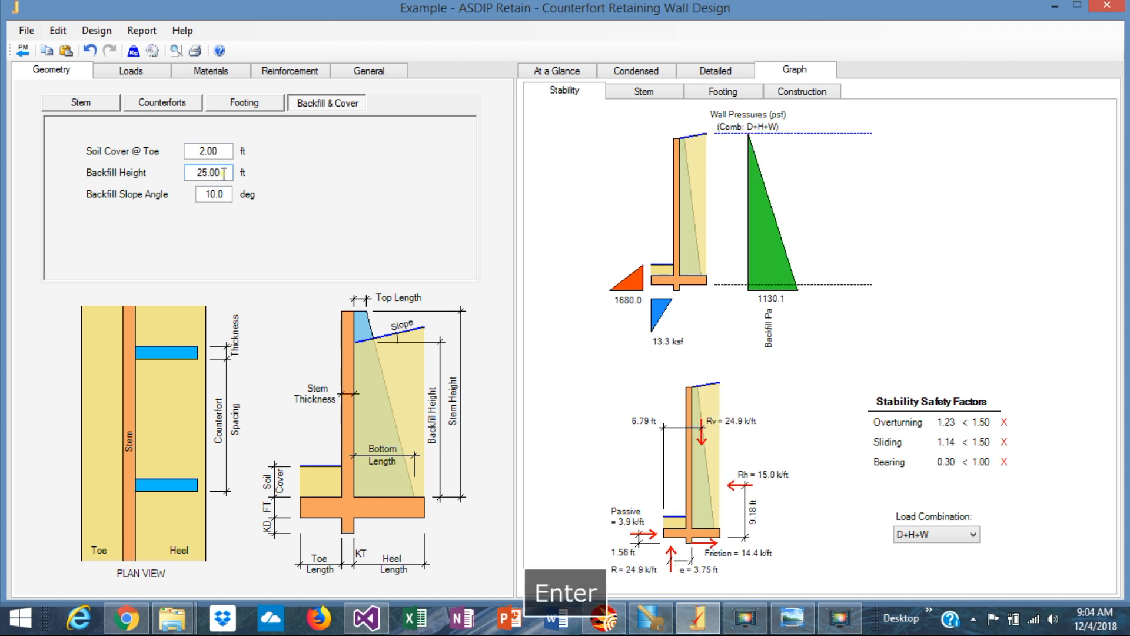
click(225, 196)
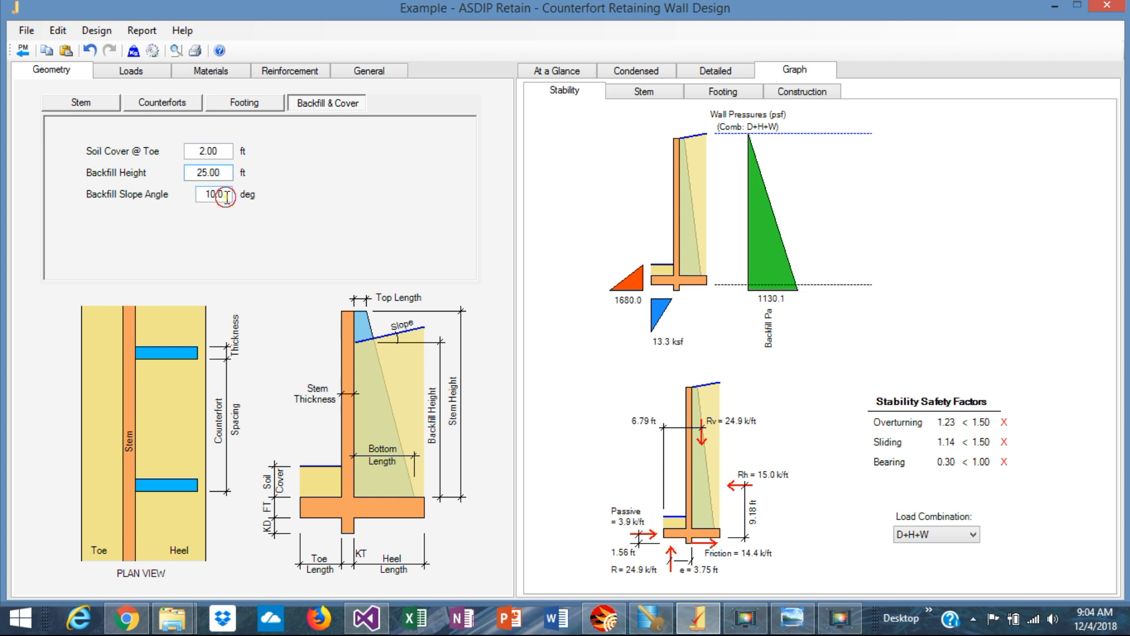
double_click(226, 196)
text(0)
key(Return)
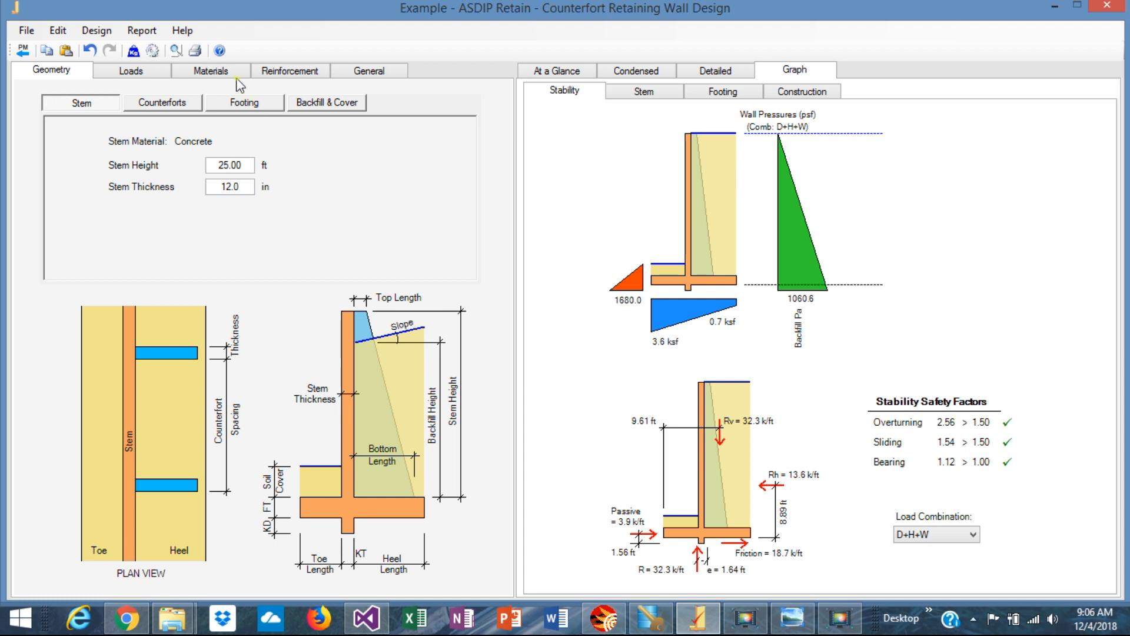
- Shorten the footing toe length to 4 ft and show the design summary
click(244, 102)
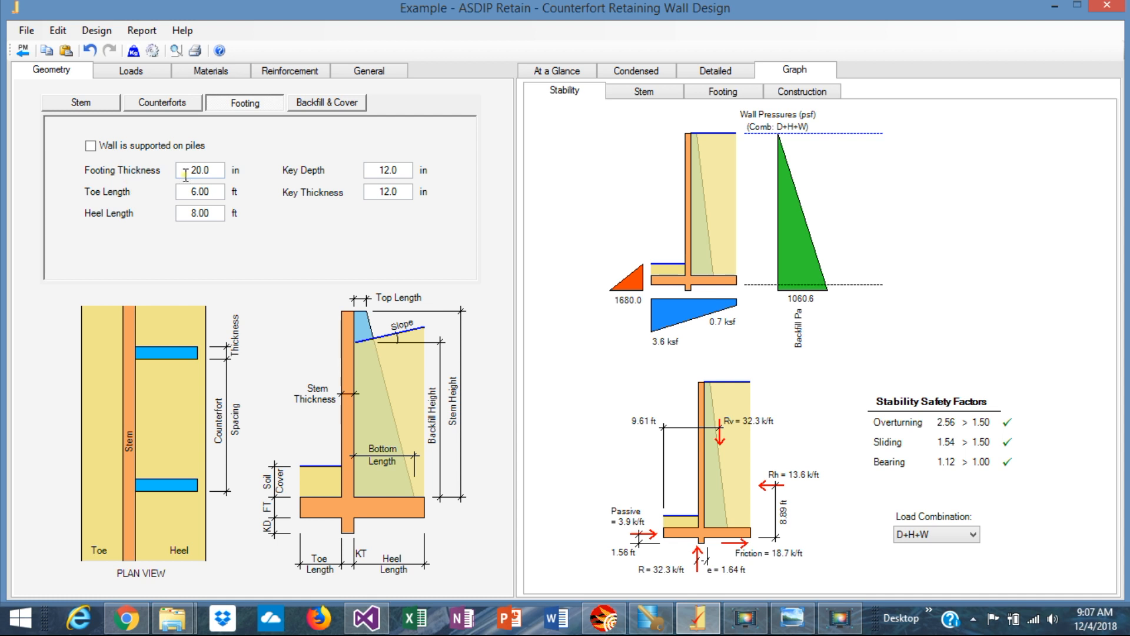
double_click(212, 192)
text(4)
key(Return)
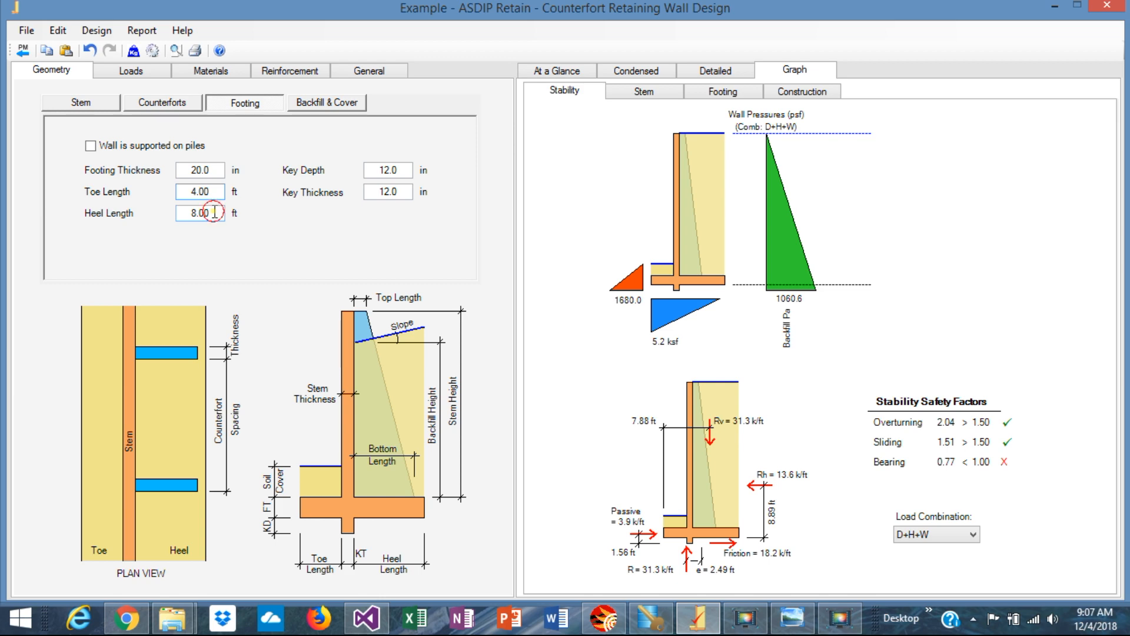
click(557, 71)
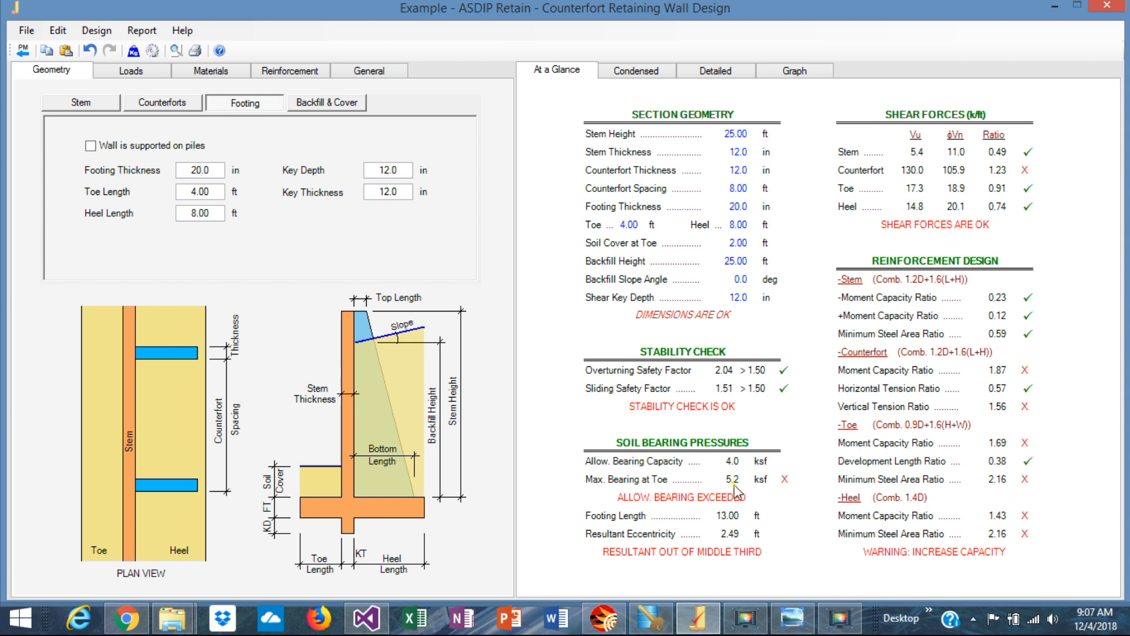
- Increase the heel length in steps to 9, 10, then 11 ft and view the stability graphs
double_click(213, 212)
text(9)
key(Return)
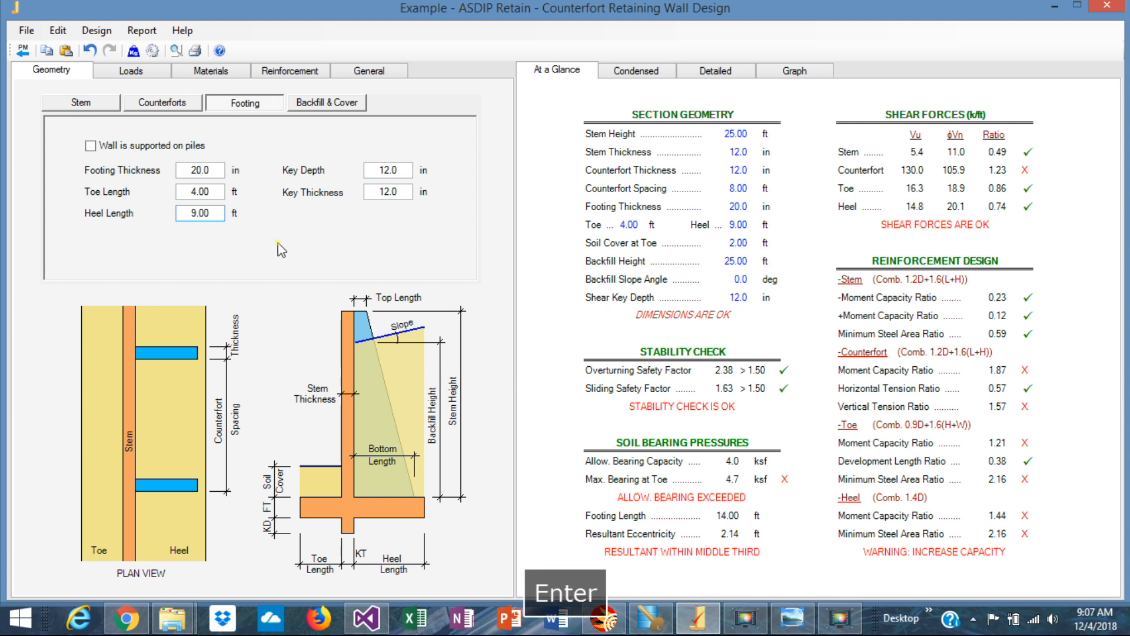
double_click(216, 212)
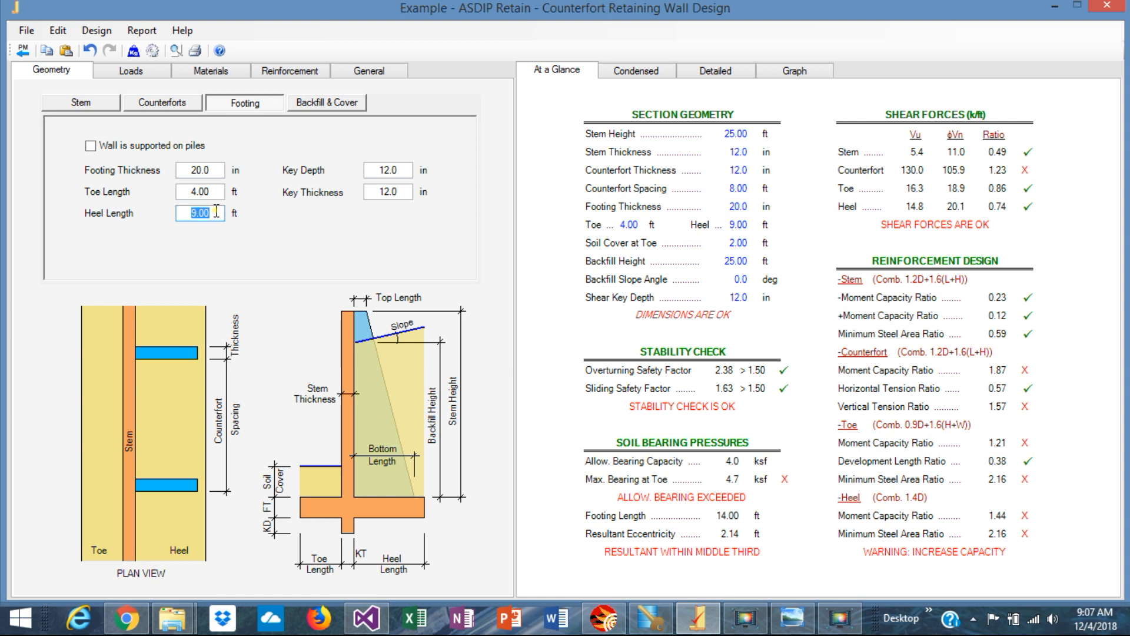
text(10)
key(Return)
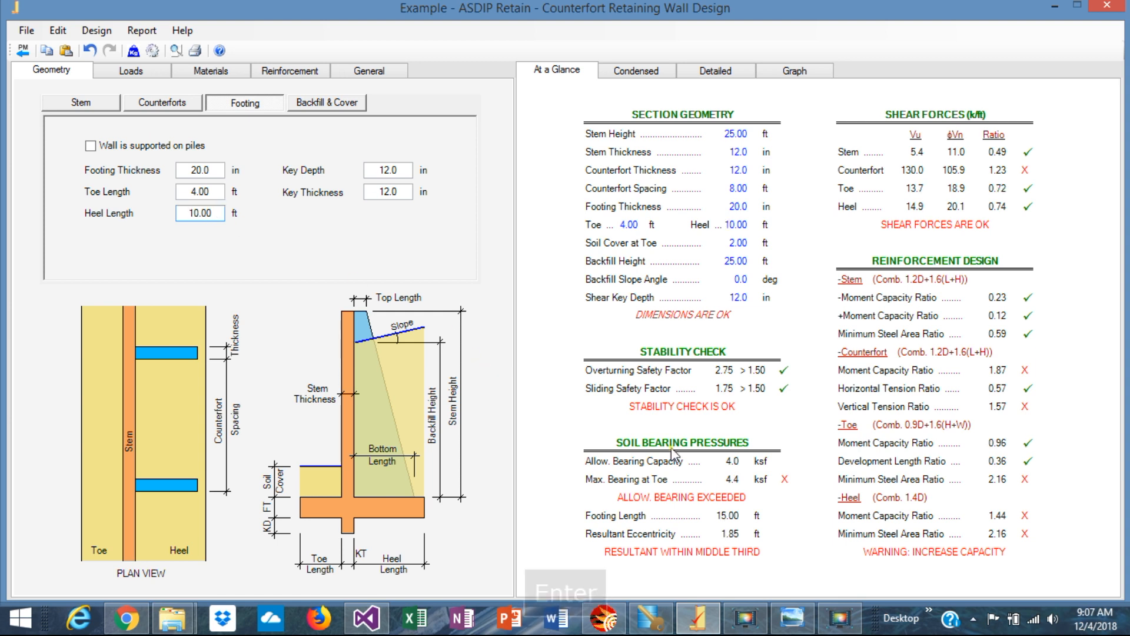
double_click(217, 213)
text(11)
key(Return)
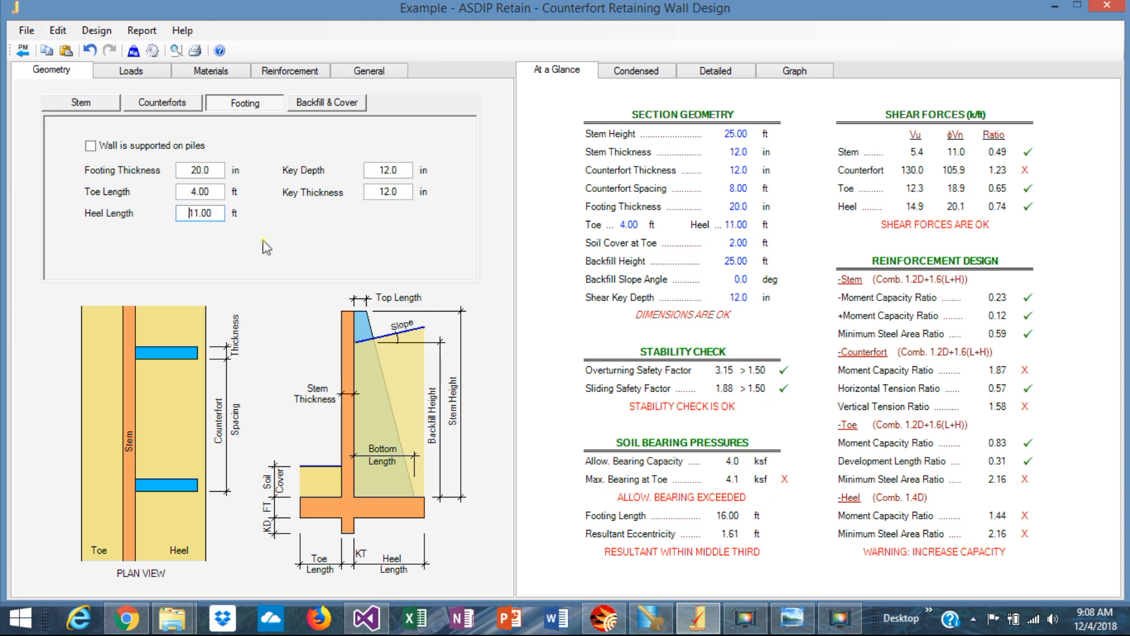
click(799, 74)
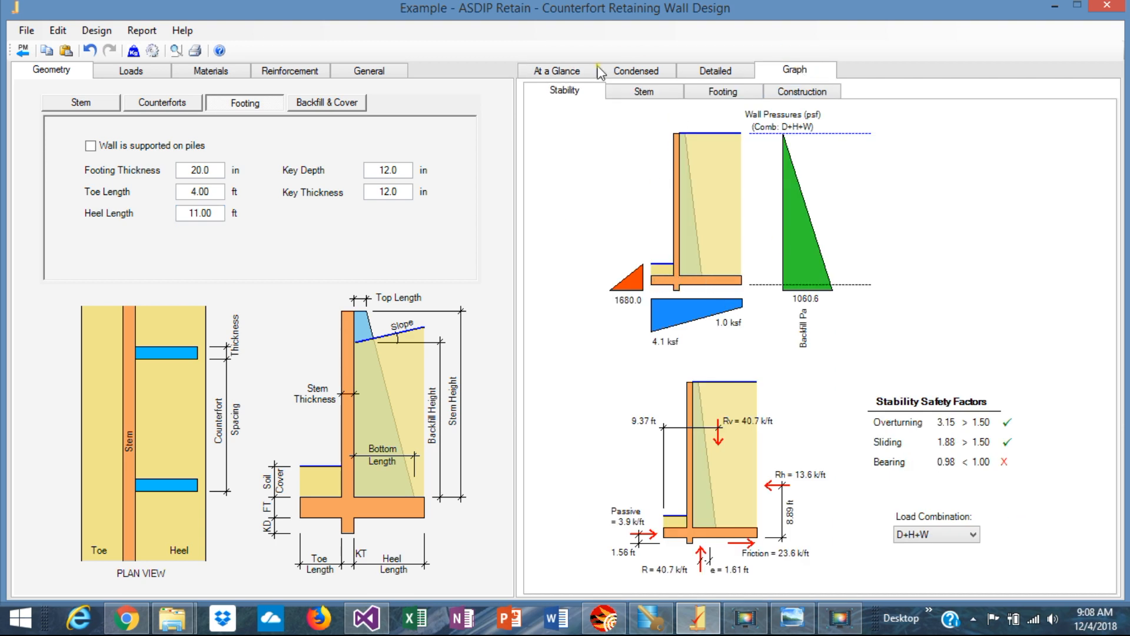
- Set the footing toe length to 4.5 ft so the bearing pressure passes
click(545, 80)
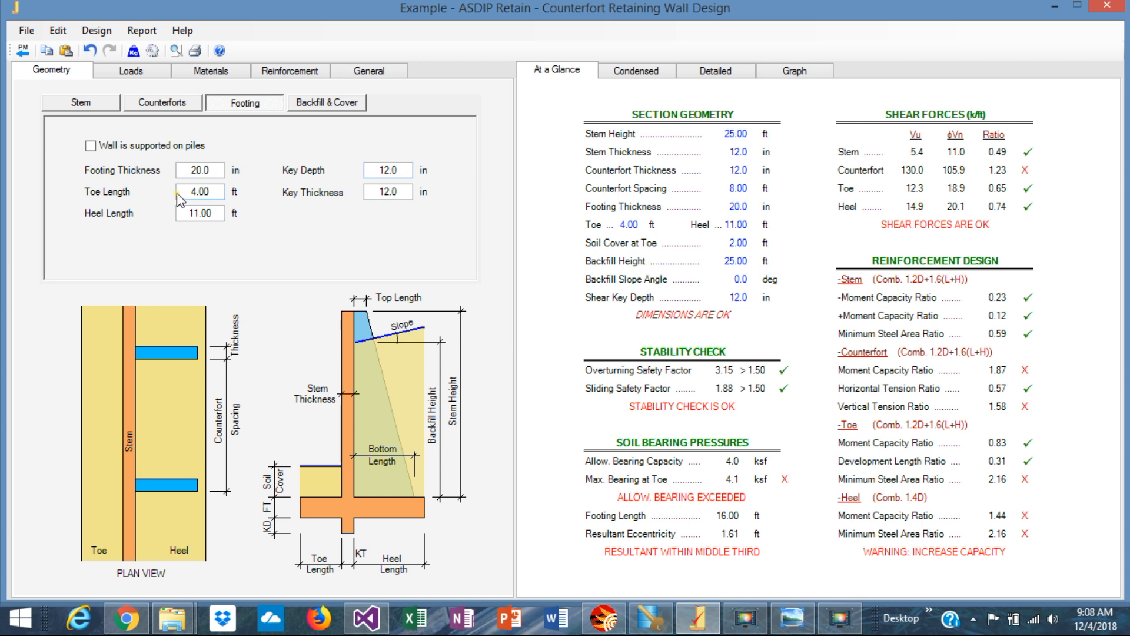
double_click(219, 192)
text(4.5)
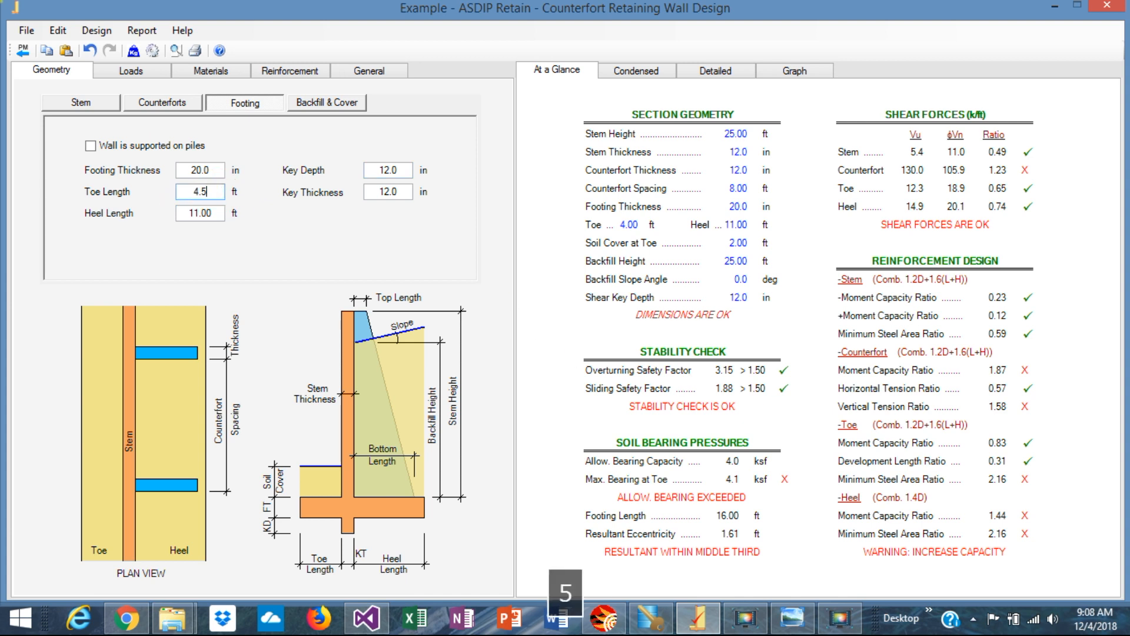
key(Return)
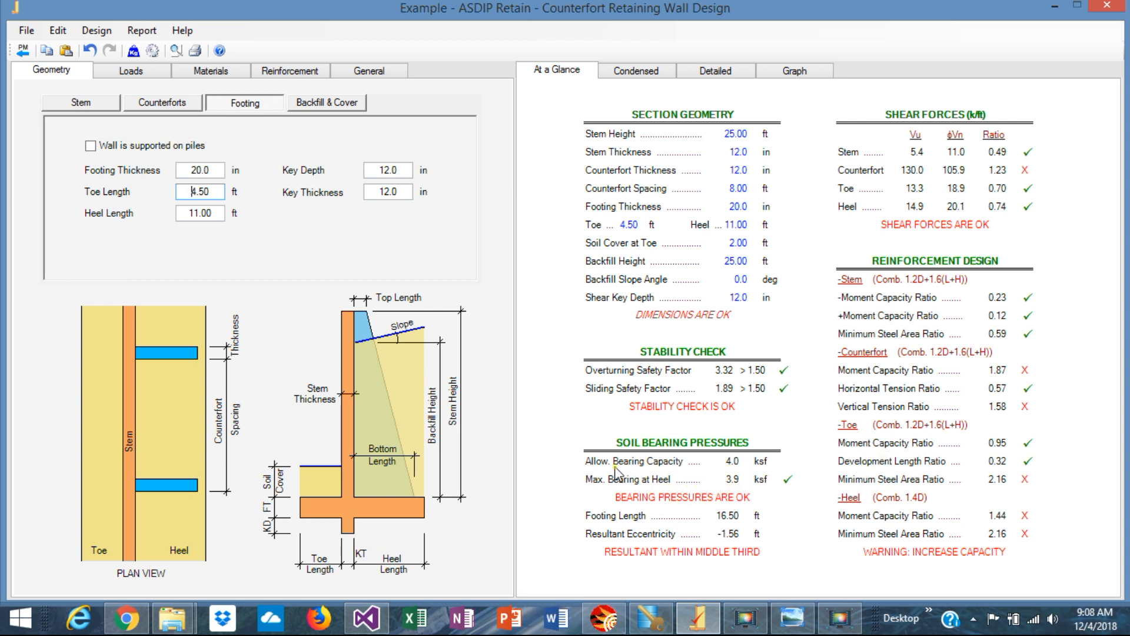
click(793, 71)
- Set the shear key depth to 0 in and return to the design summary
click(794, 71)
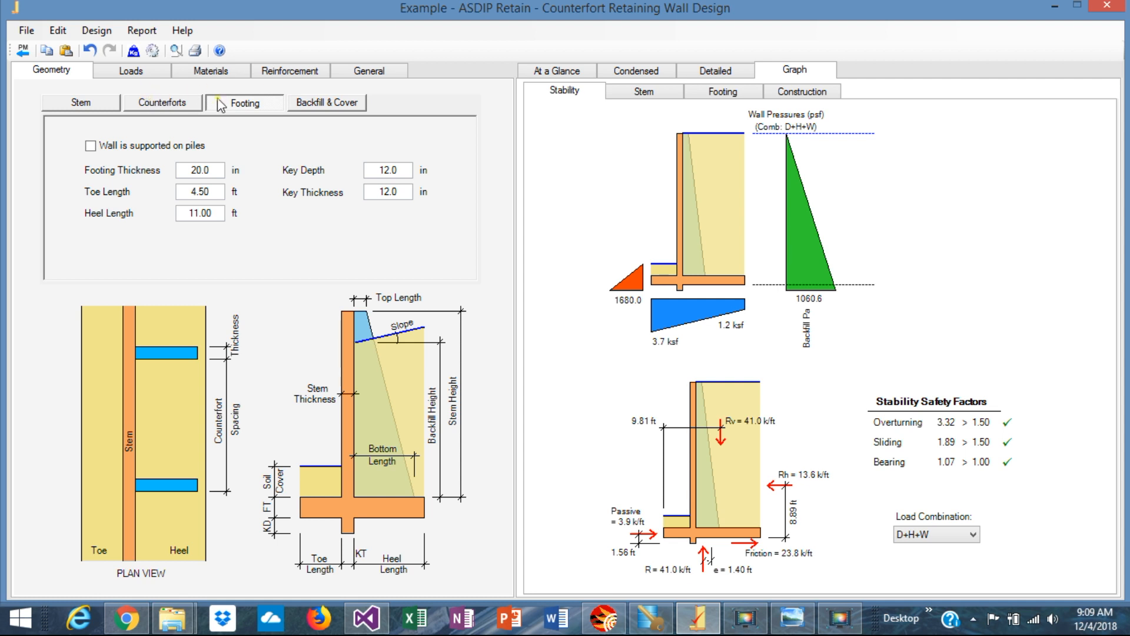
double_click(409, 169)
text(0)
key(Return)
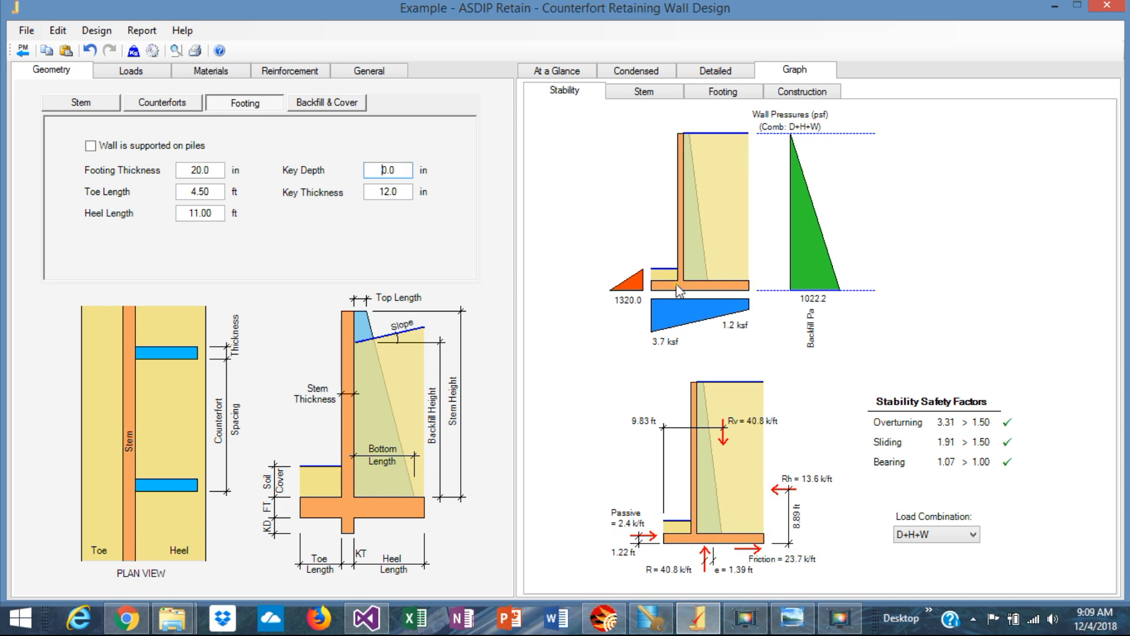
click(557, 71)
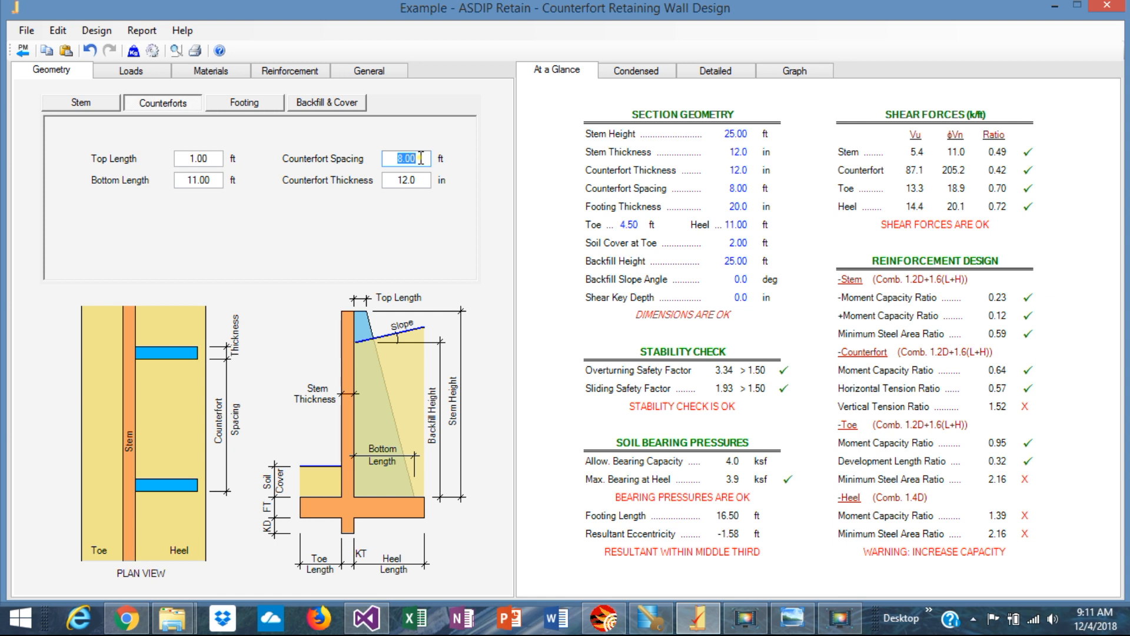
text(1)
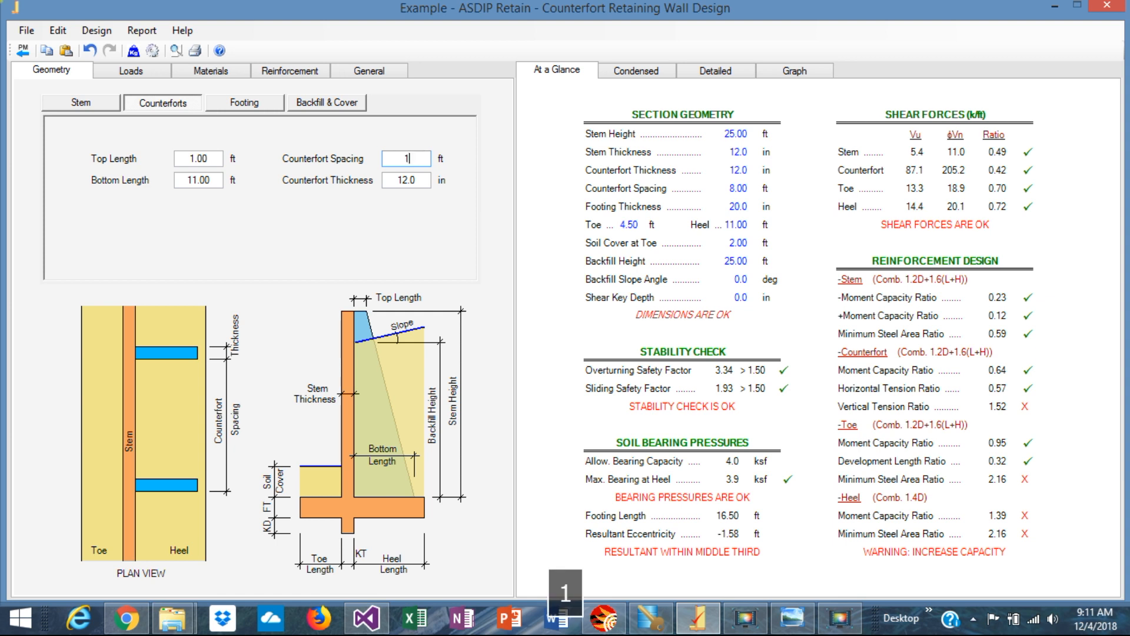
text(0)
- Widen the counterfort spacing to 10 ft, then review the footing and stem dimensions
key(Return)
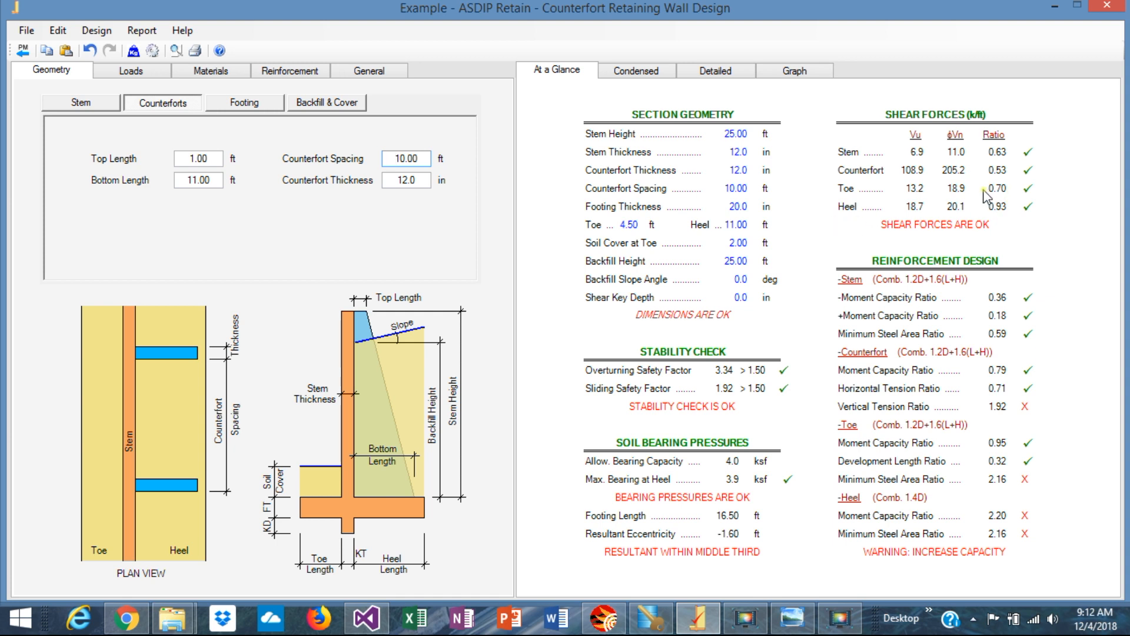
click(245, 103)
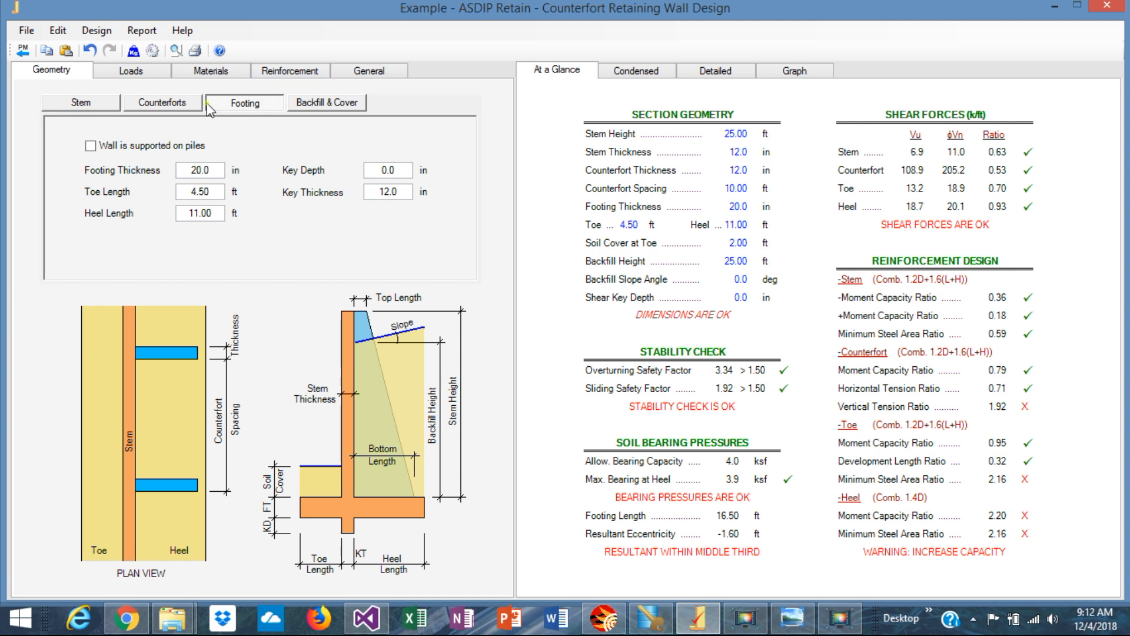
click(75, 103)
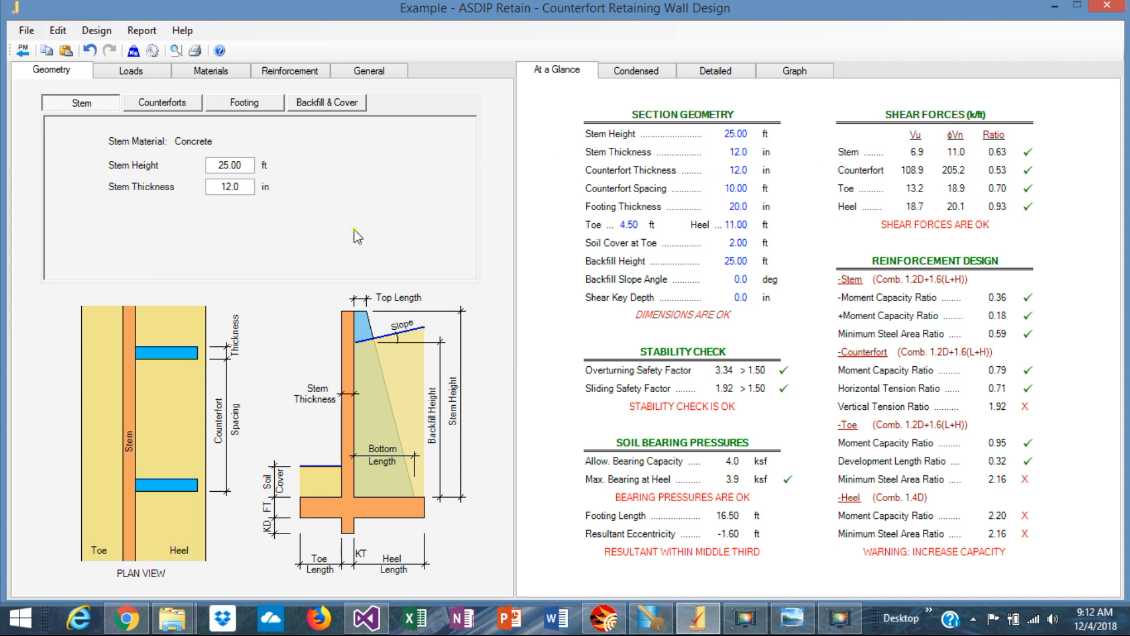
click(131, 71)
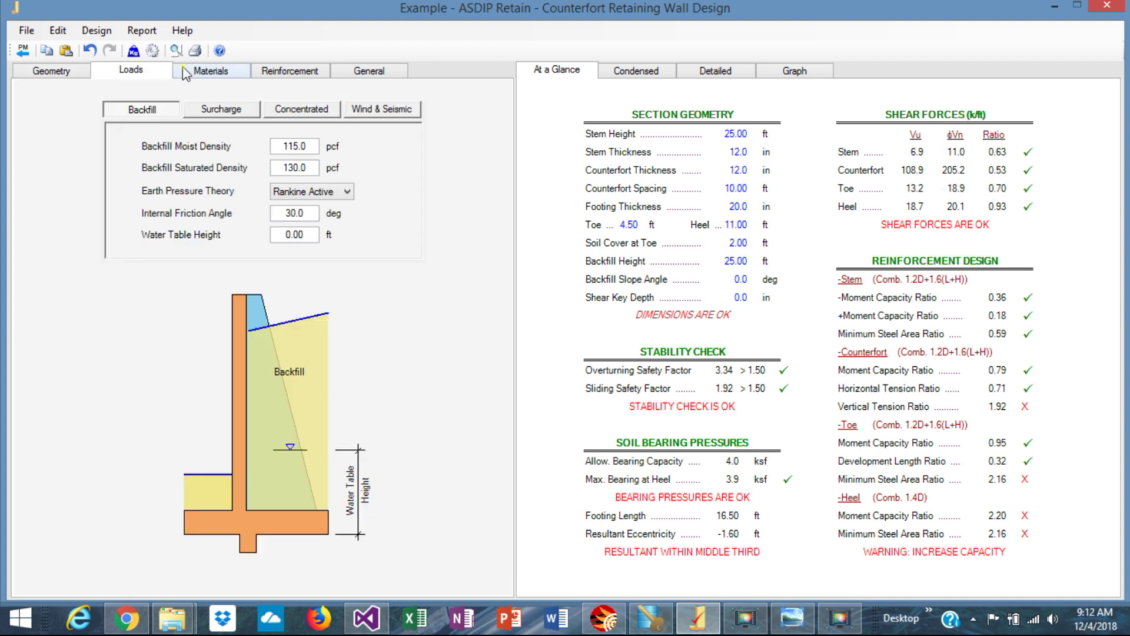
- Show the stem reinforcement bar size and spacing inputs
click(290, 71)
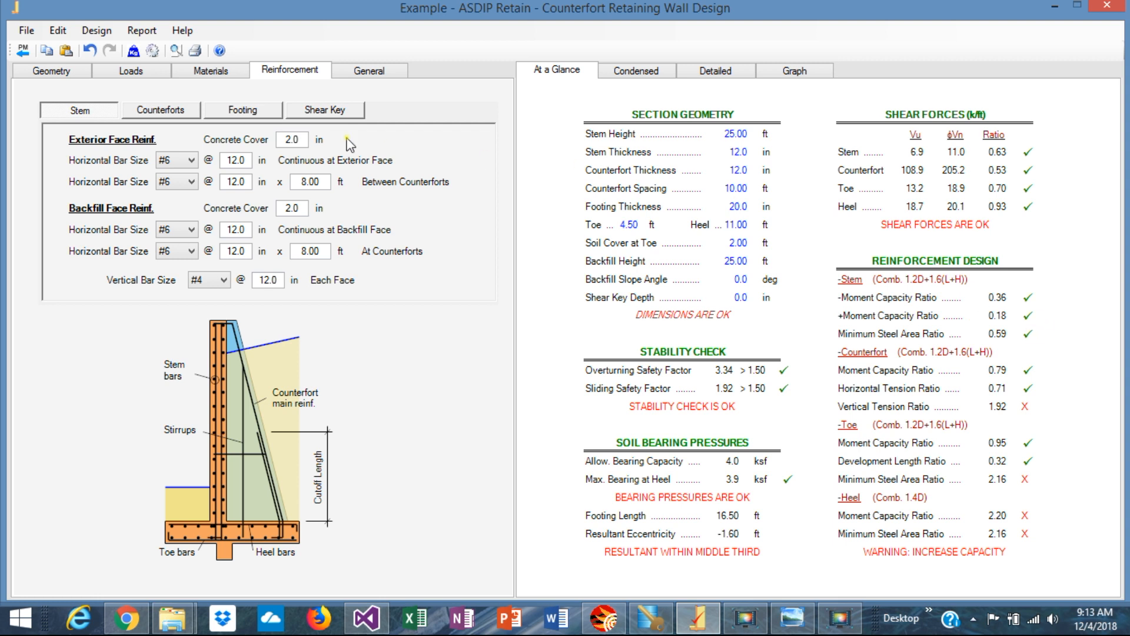
- Make the exterior-face horizontal bars #5, both continuous and between counterforts
click(193, 161)
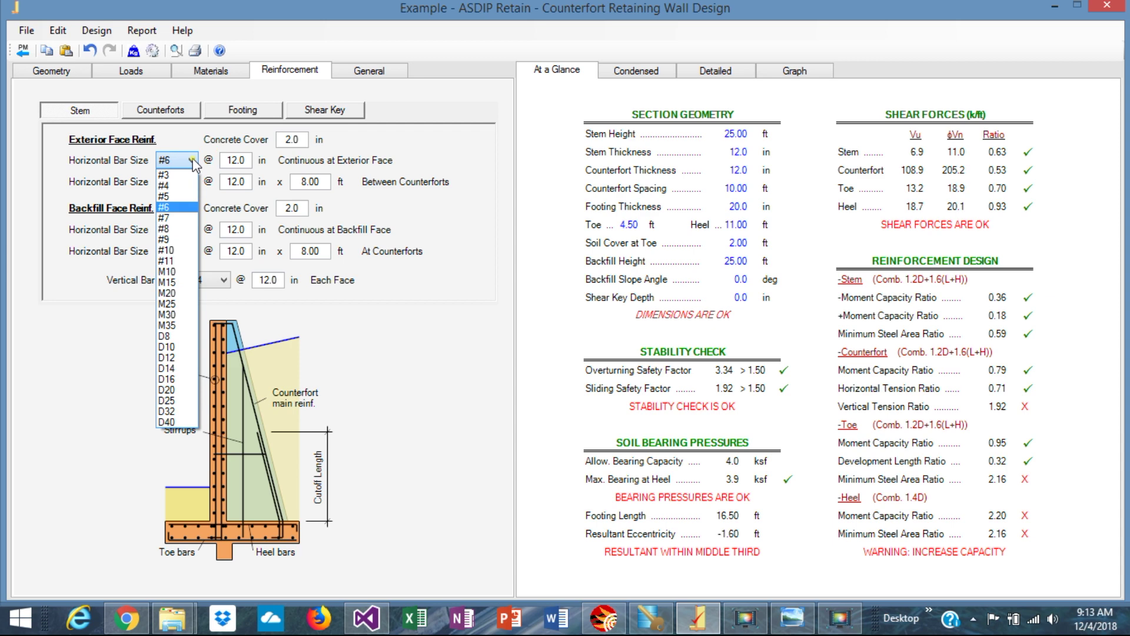
click(168, 194)
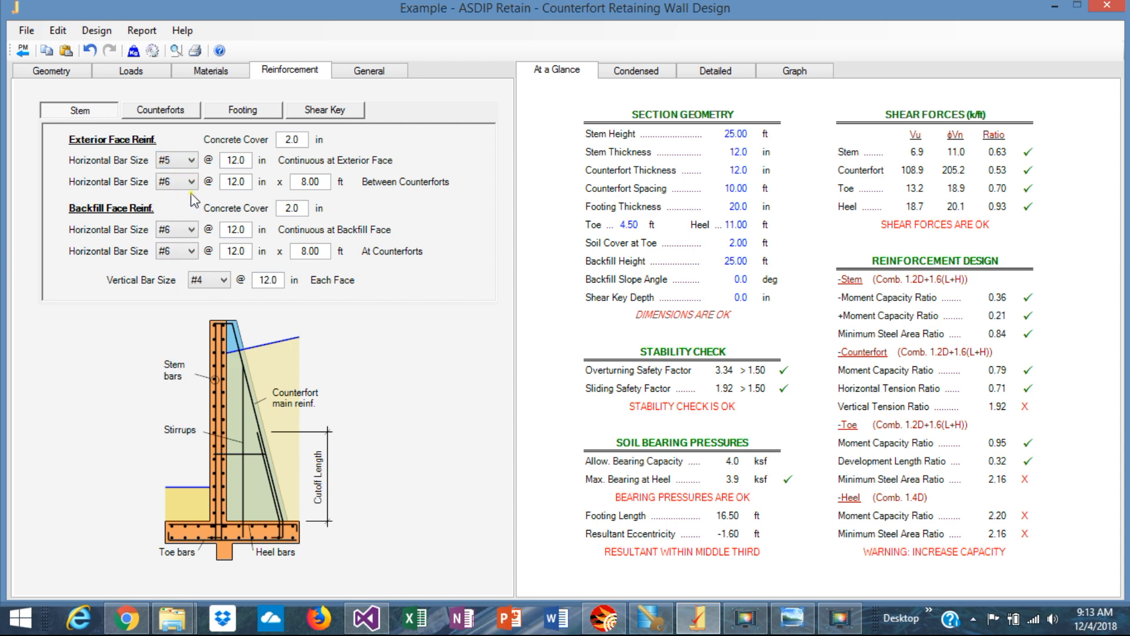
click(192, 182)
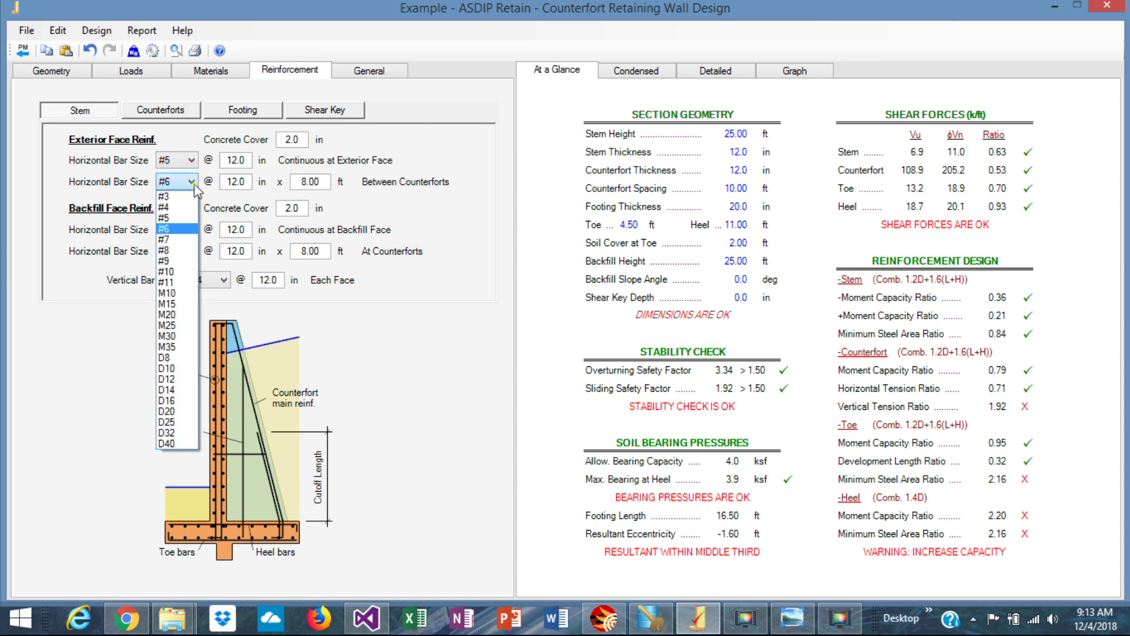
click(168, 217)
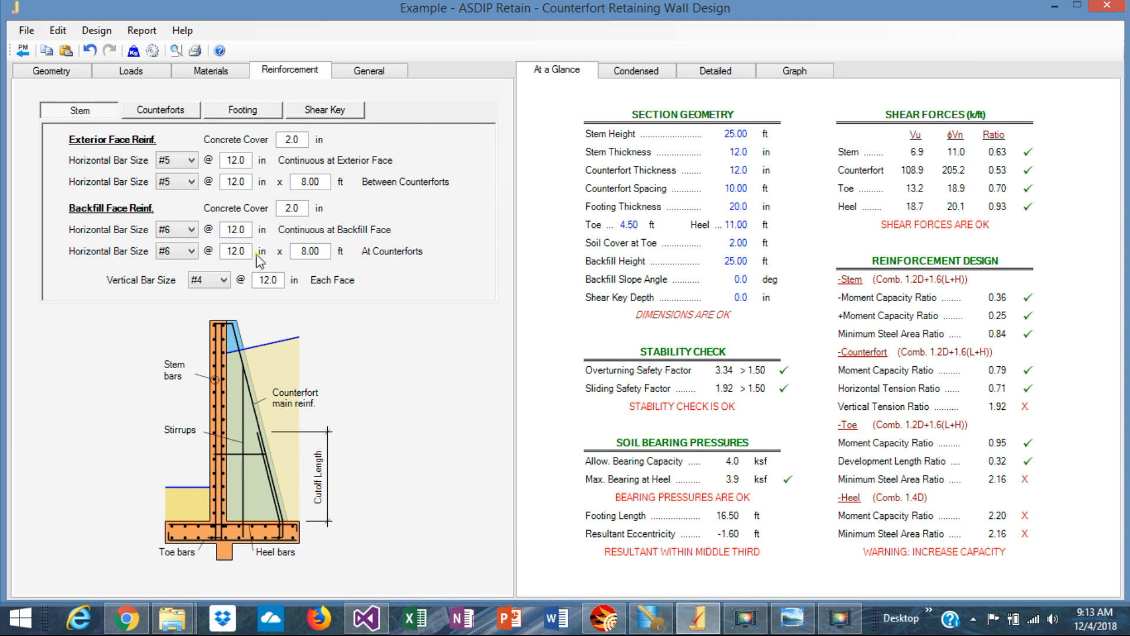
- Make the backfill-face horizontal bars #5, continuous and at counterforts, then show the stability graphs
click(191, 231)
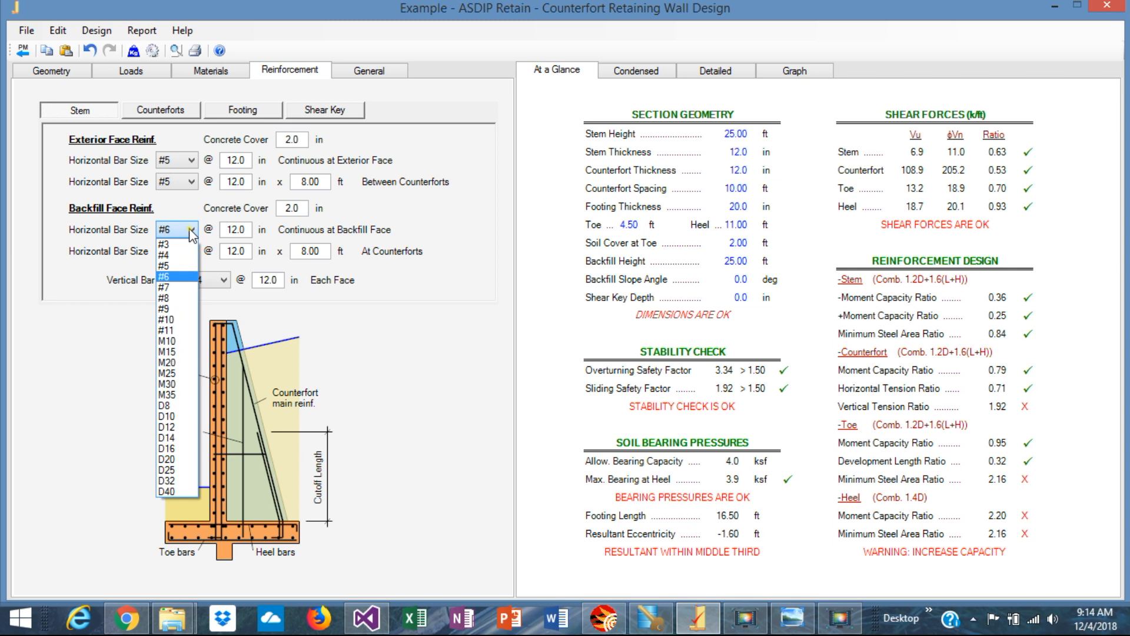
click(188, 266)
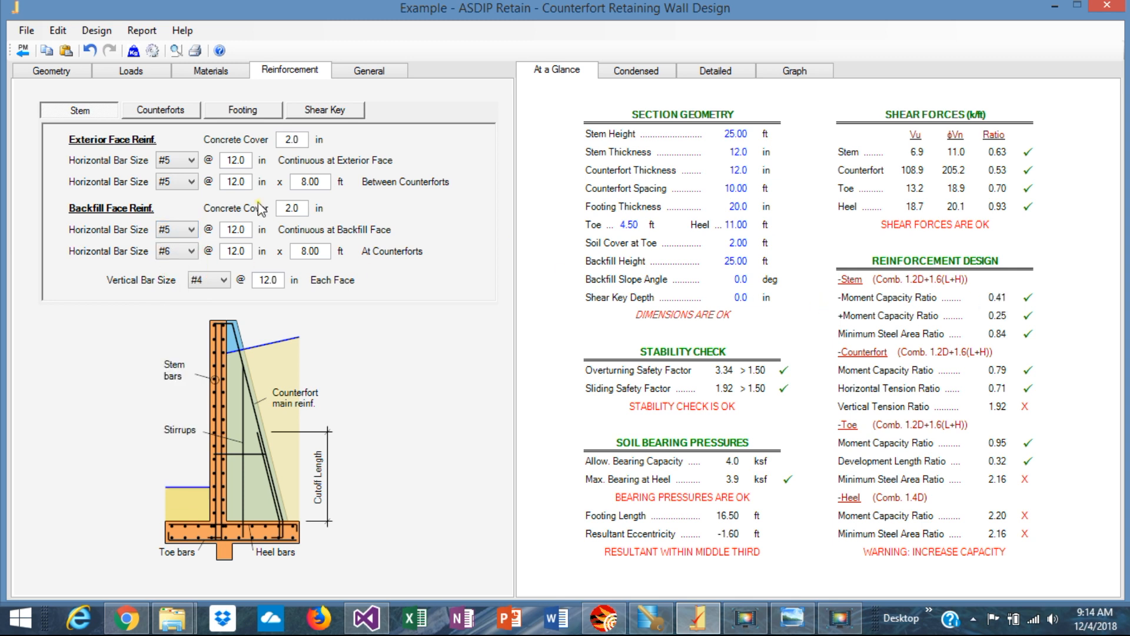
click(191, 251)
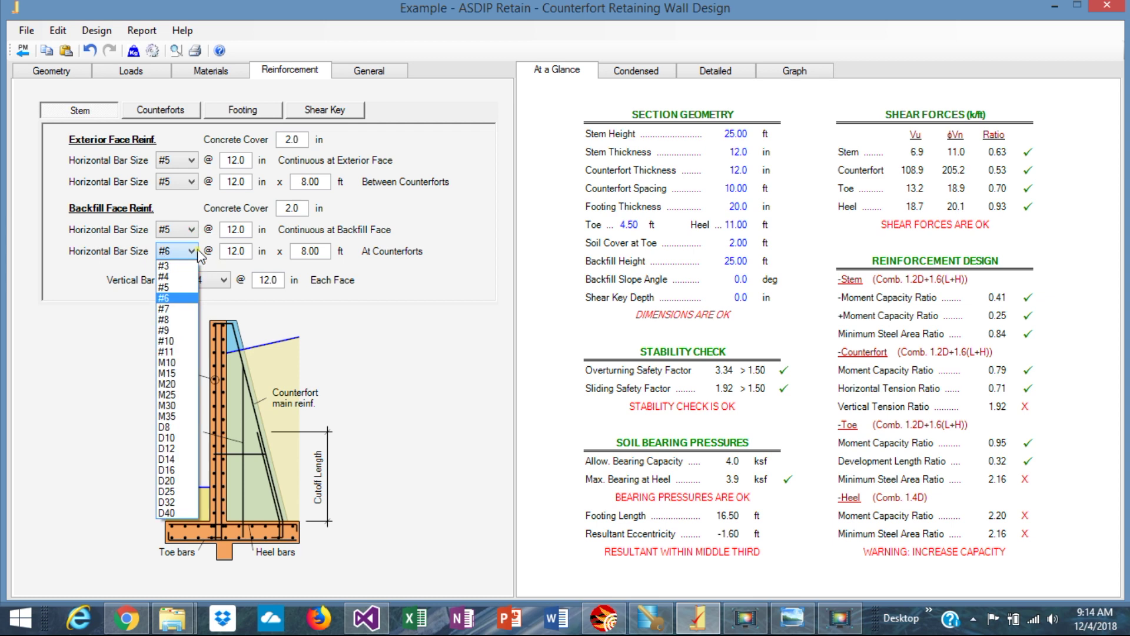
click(177, 287)
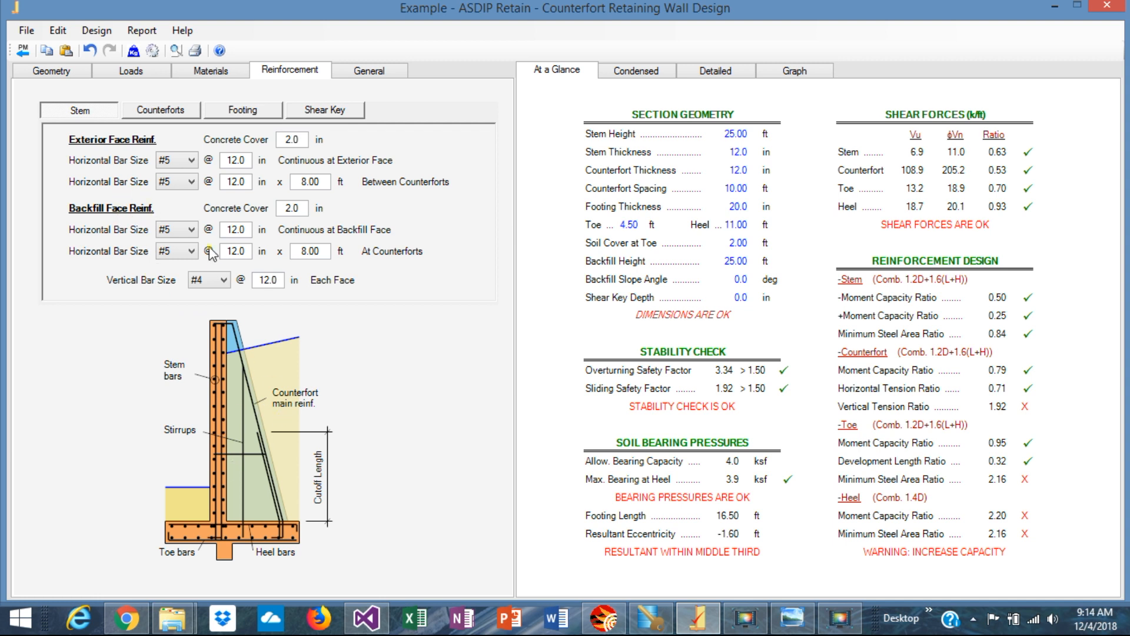
click(72, 71)
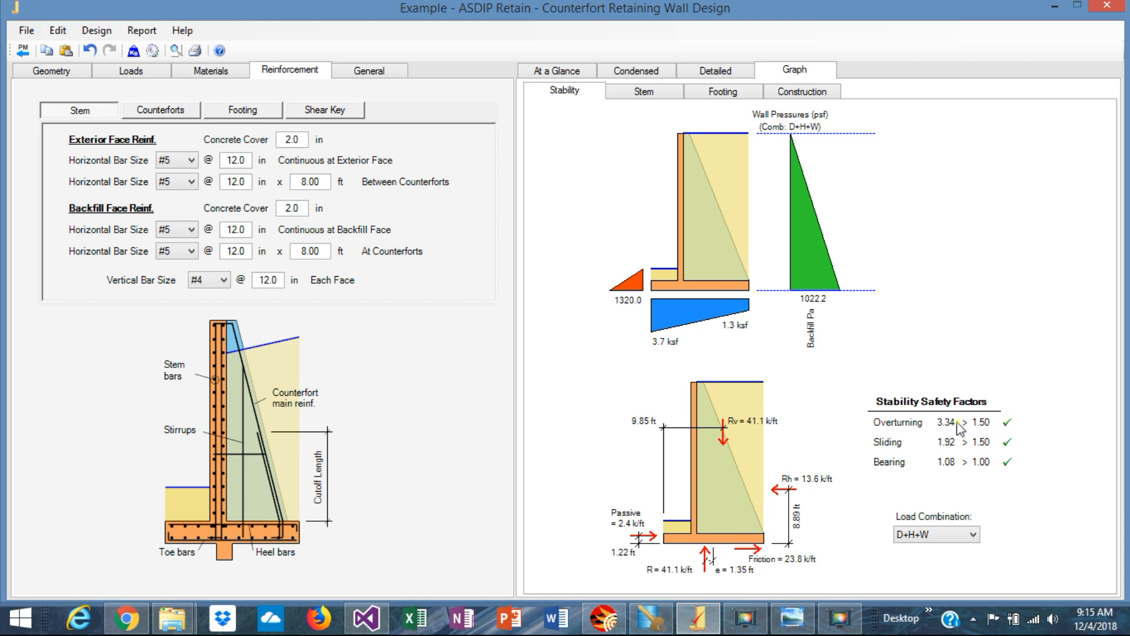
- Review the stem pressure, shear and moment diagrams, then return to the At a Glance summary
click(644, 93)
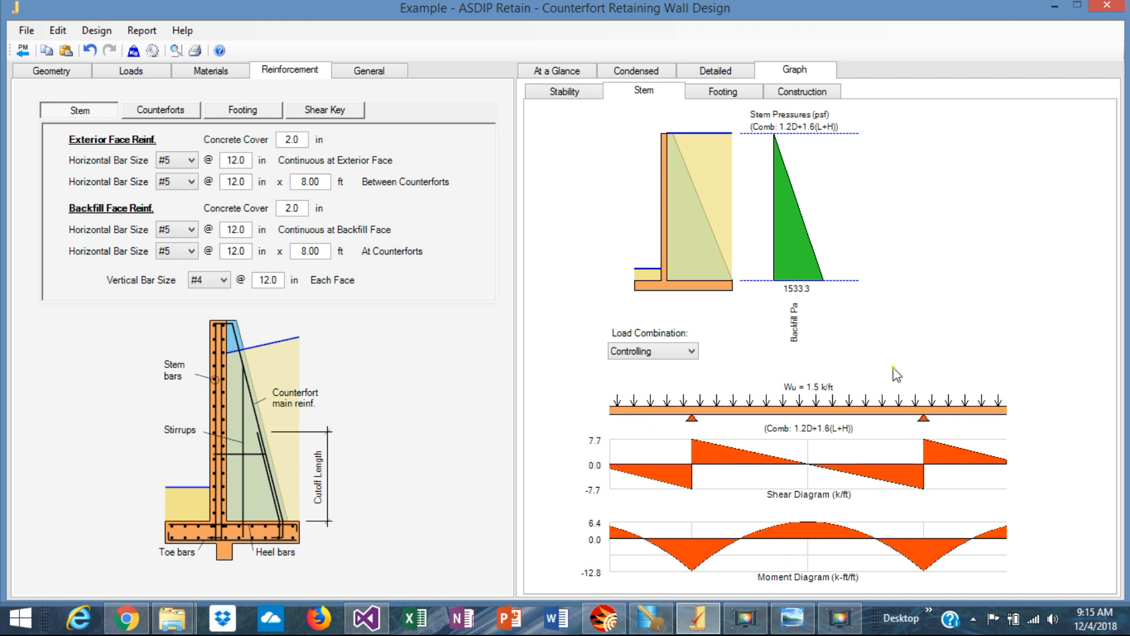
click(557, 70)
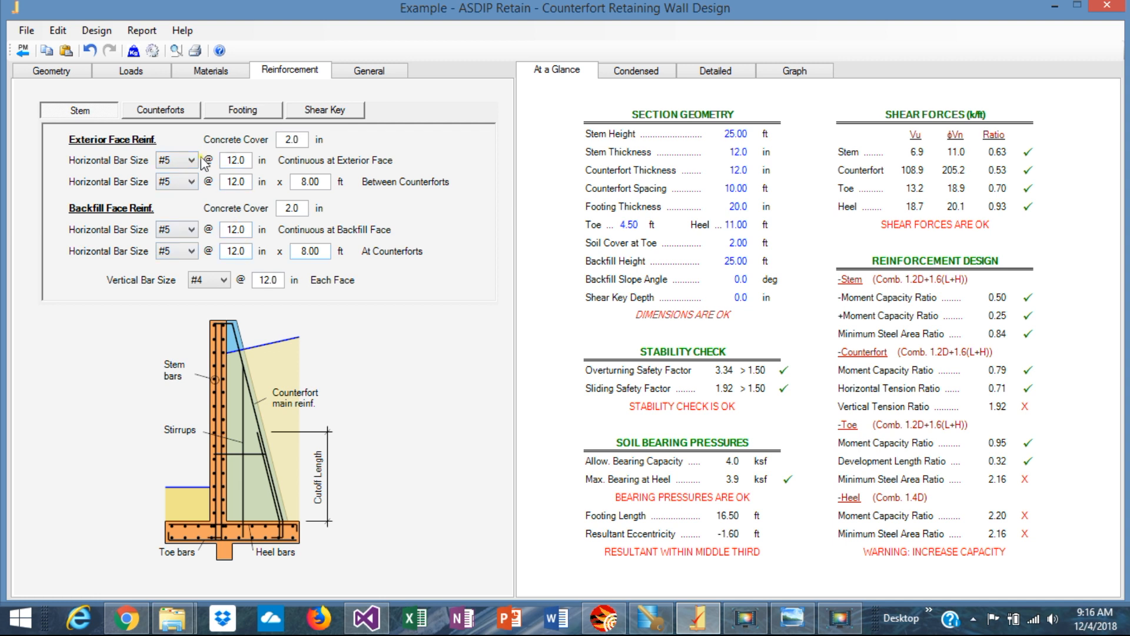
- Set the counterfort vertical stirrups to #5 bars at 9.0 in spacing
click(250, 115)
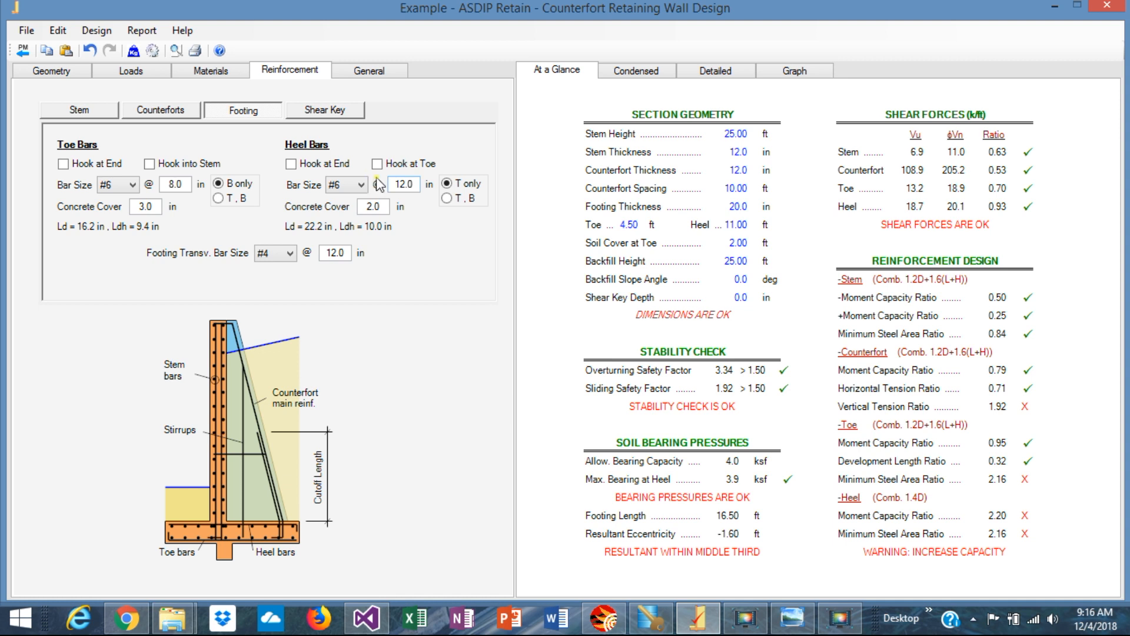
click(171, 109)
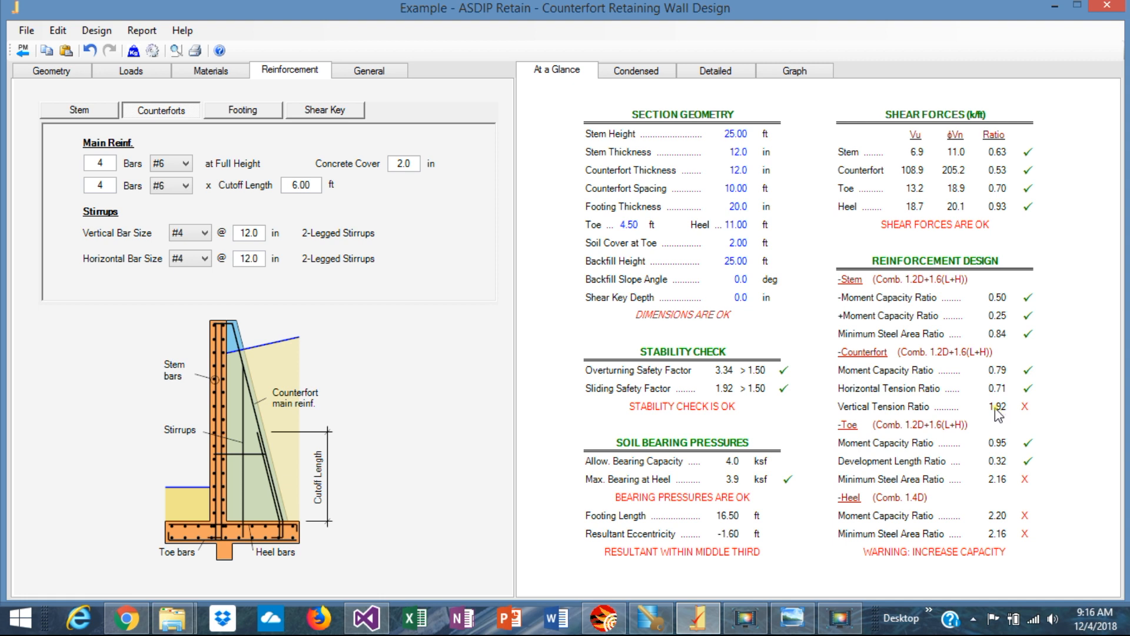
click(204, 234)
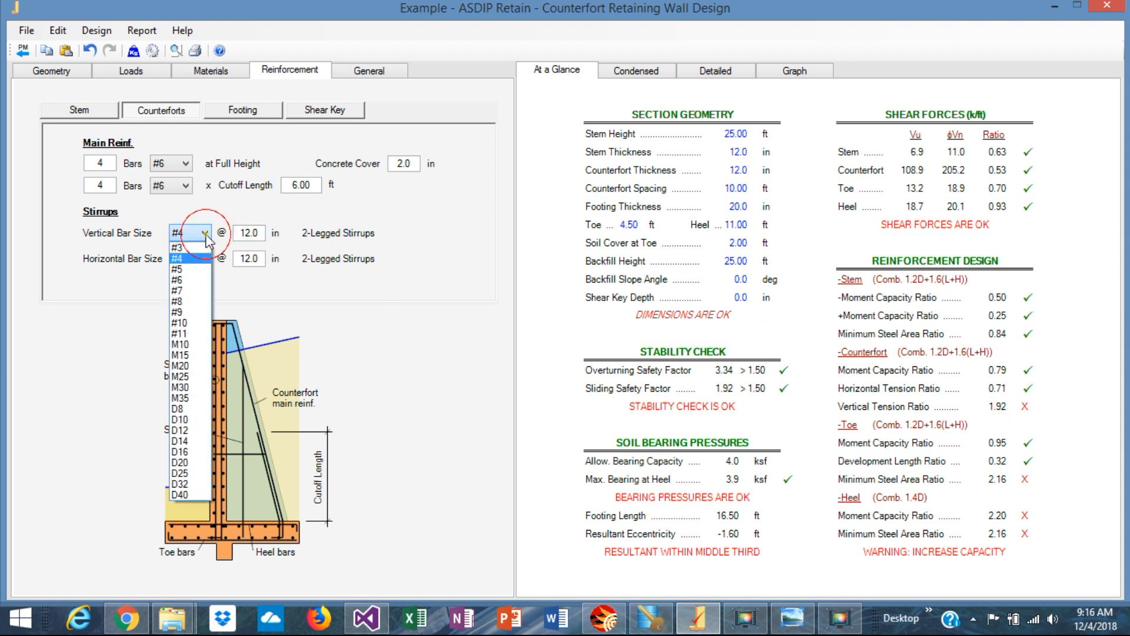
click(199, 270)
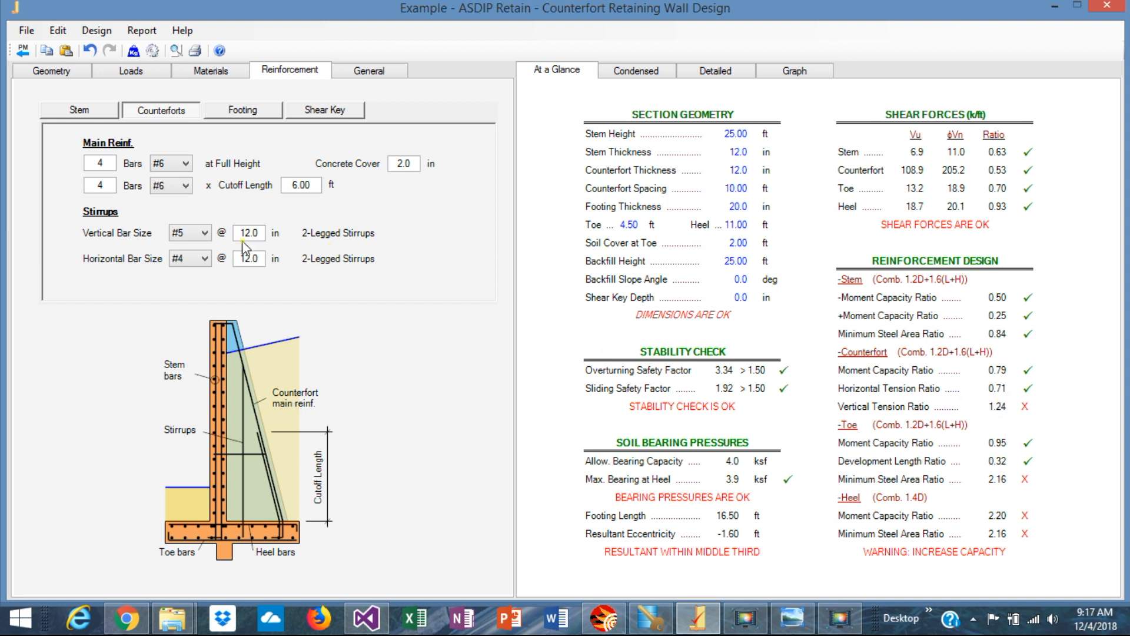
double_click(260, 232)
text(9)
key(Return)
double_click(106, 184)
text(0)
key(Return)
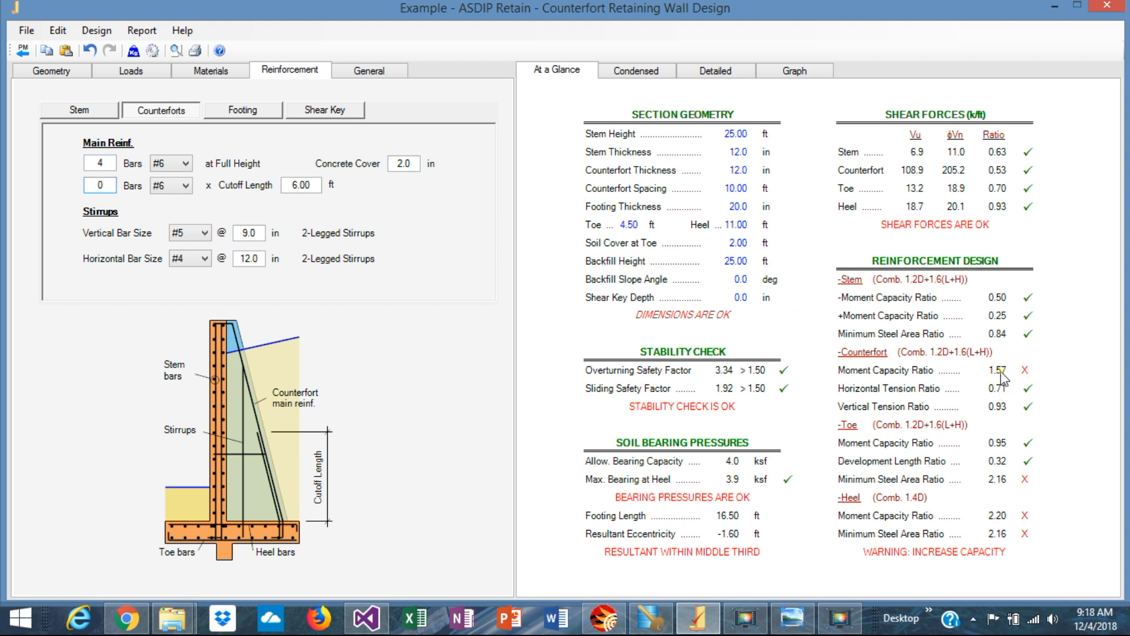
click(111, 184)
double_click(110, 185)
text(2)
key(Return)
double_click(108, 184)
text(4)
key(Return)
- View the wall's construction drawing on the Graph tab
click(796, 74)
- Place toe bars top and bottom and set transverse footing bars to #6 at 8.0 in
click(244, 110)
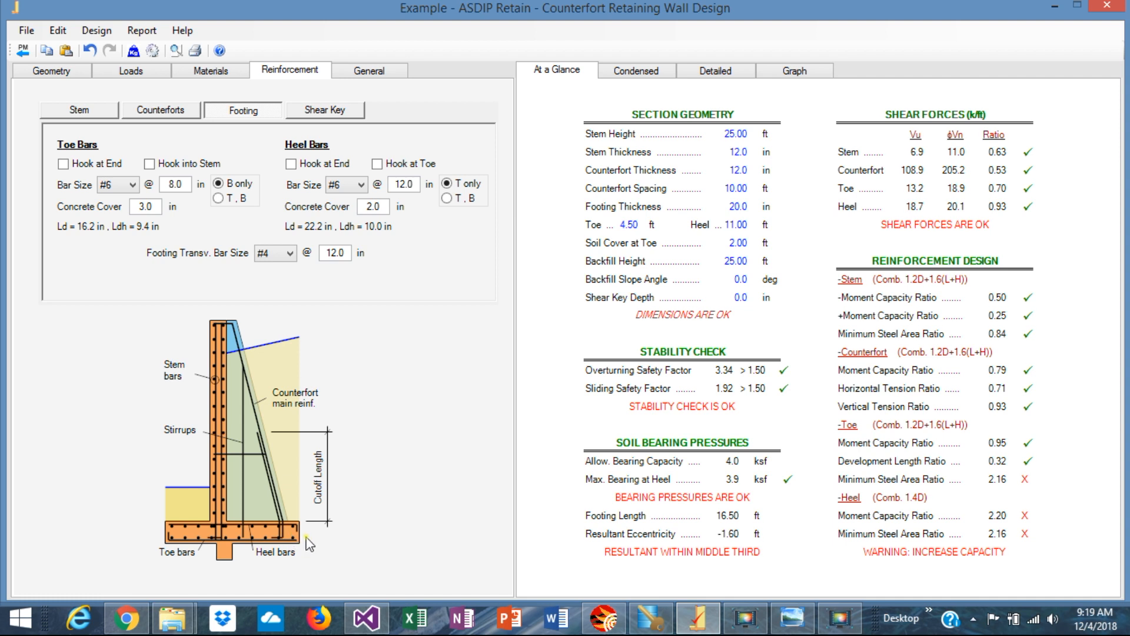
click(219, 199)
click(290, 254)
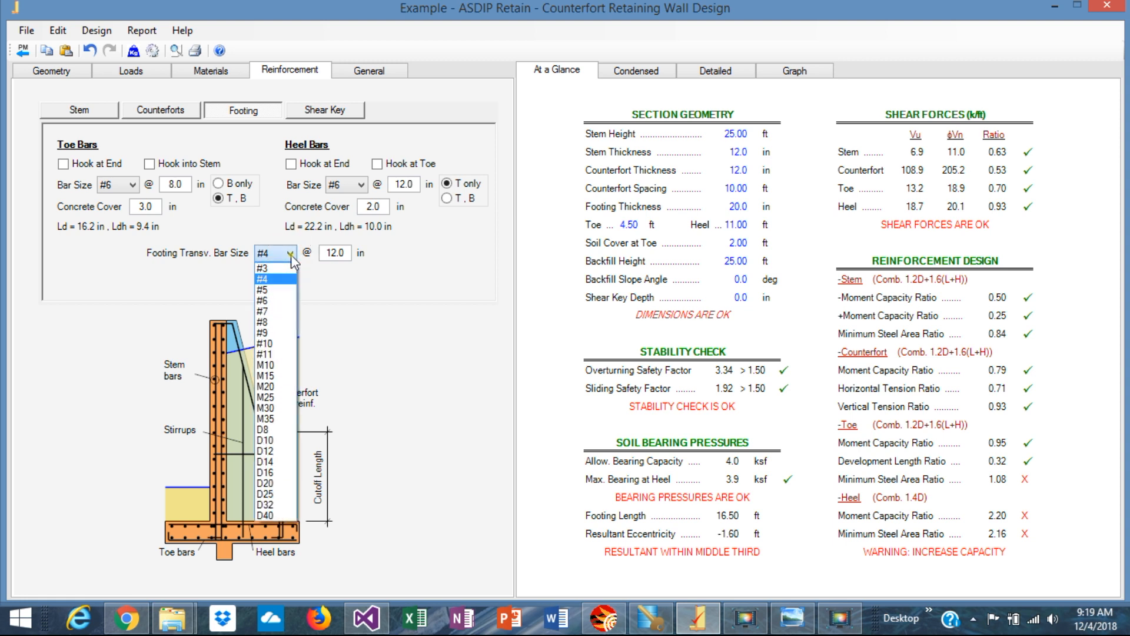
click(280, 301)
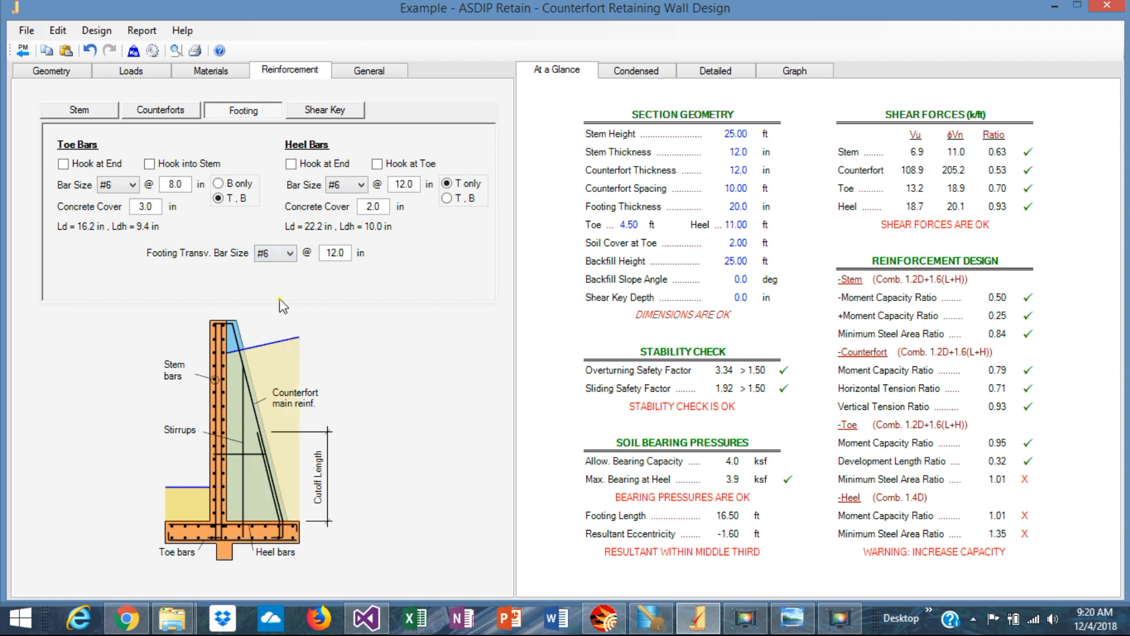
double_click(350, 254)
text(8)
key(Return)
- Place heel bars top and bottom at 8.0 in spacing, then glance over stem and counterfort reinforcement
click(447, 198)
double_click(413, 185)
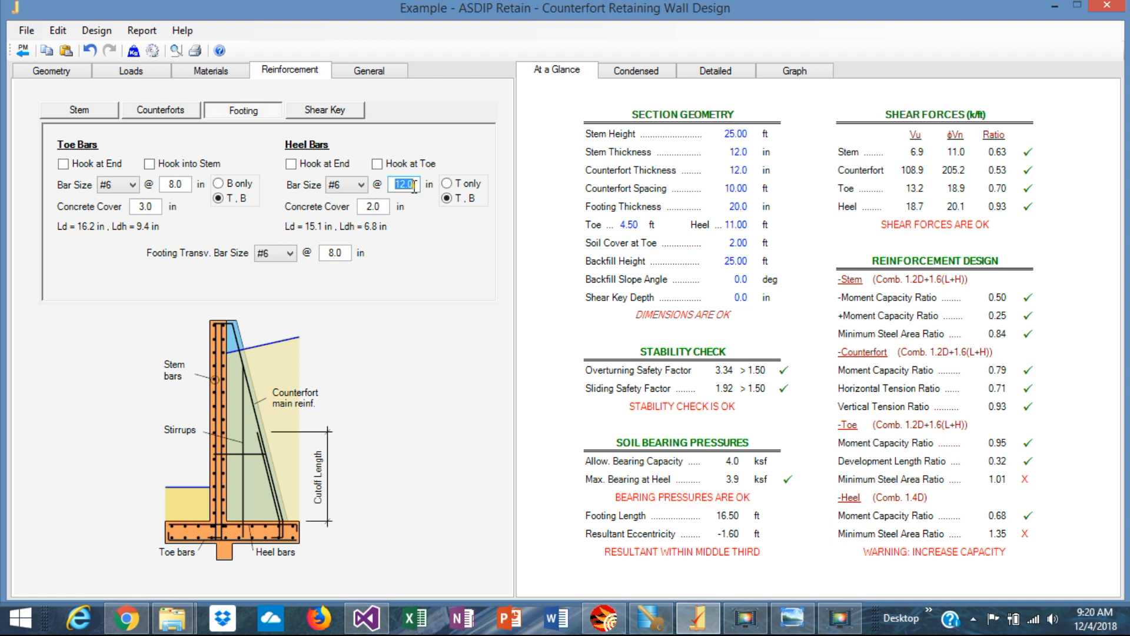
text(8)
key(Return)
click(79, 109)
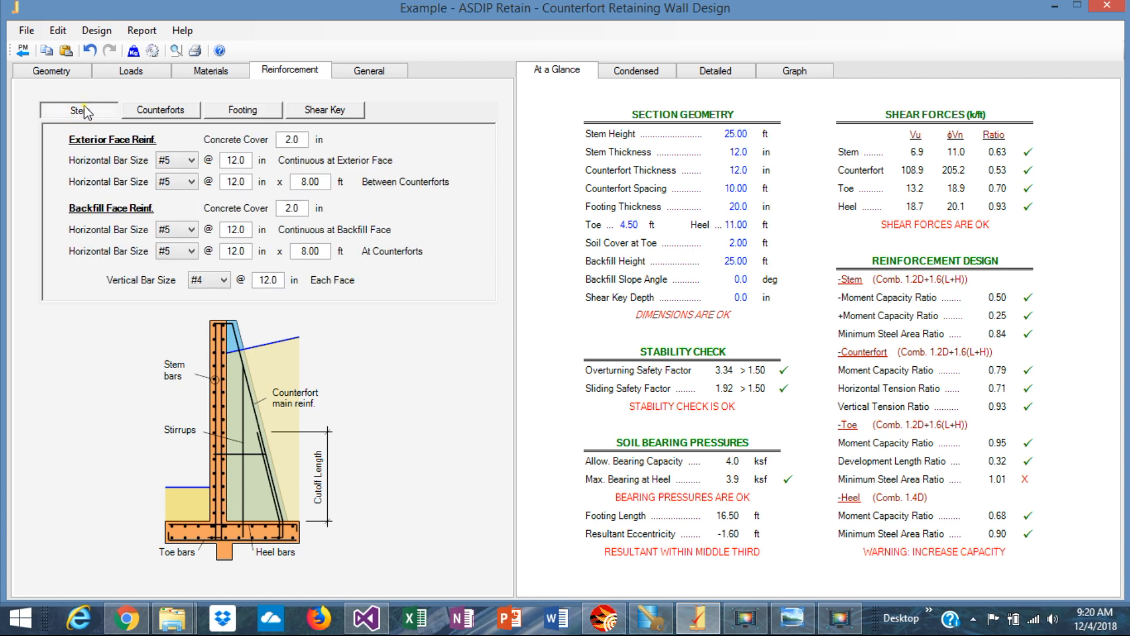
click(160, 110)
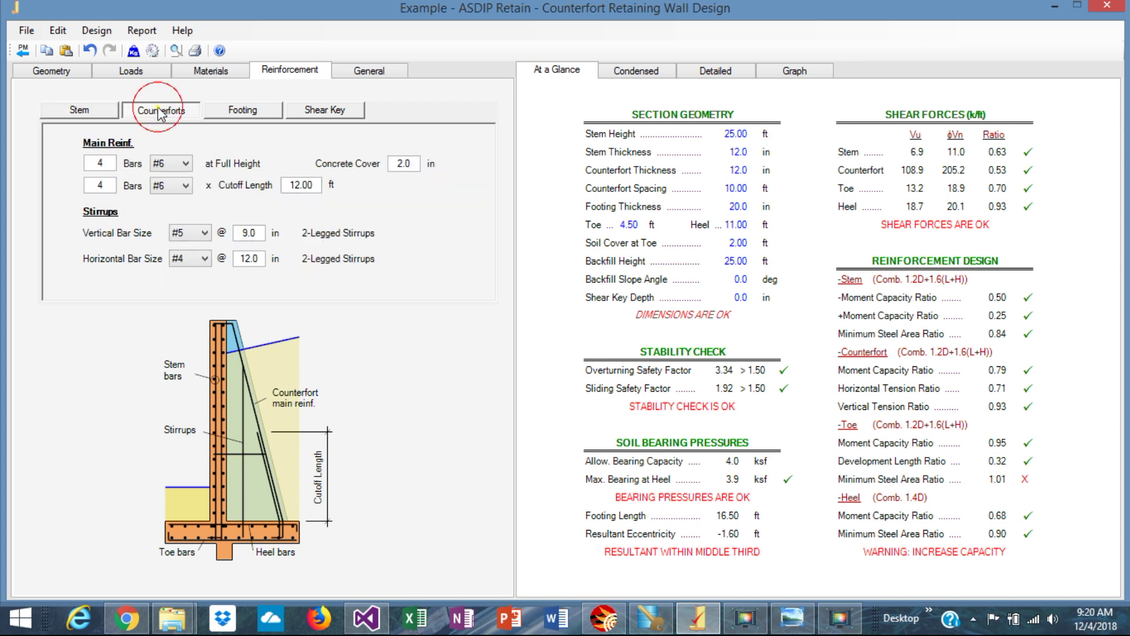
click(245, 110)
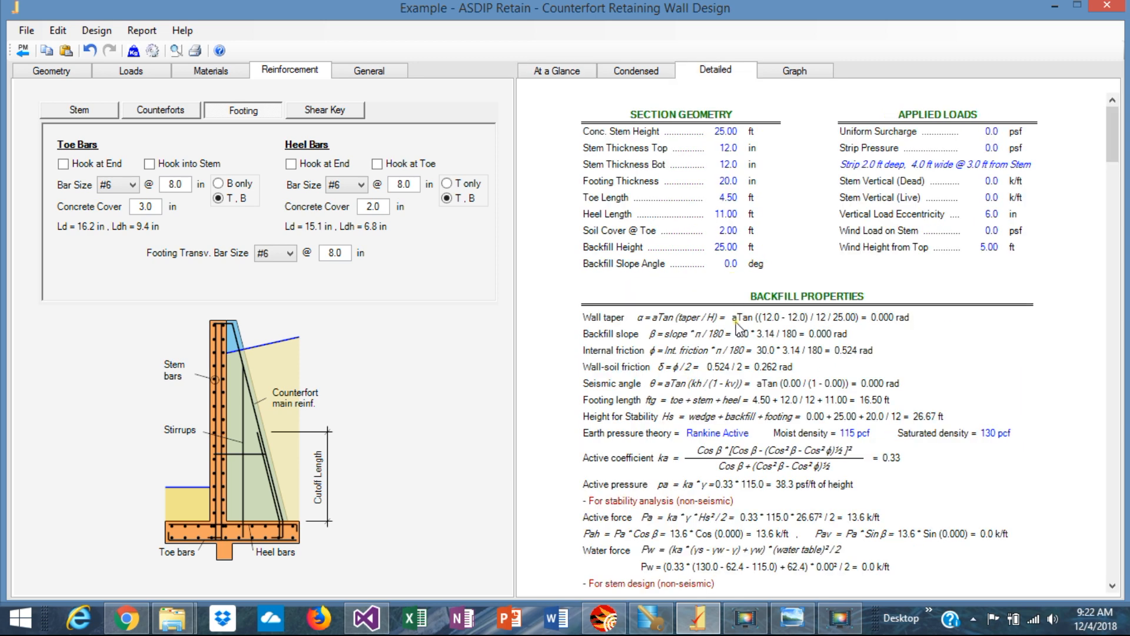
scroll(758, 393, down, 3)
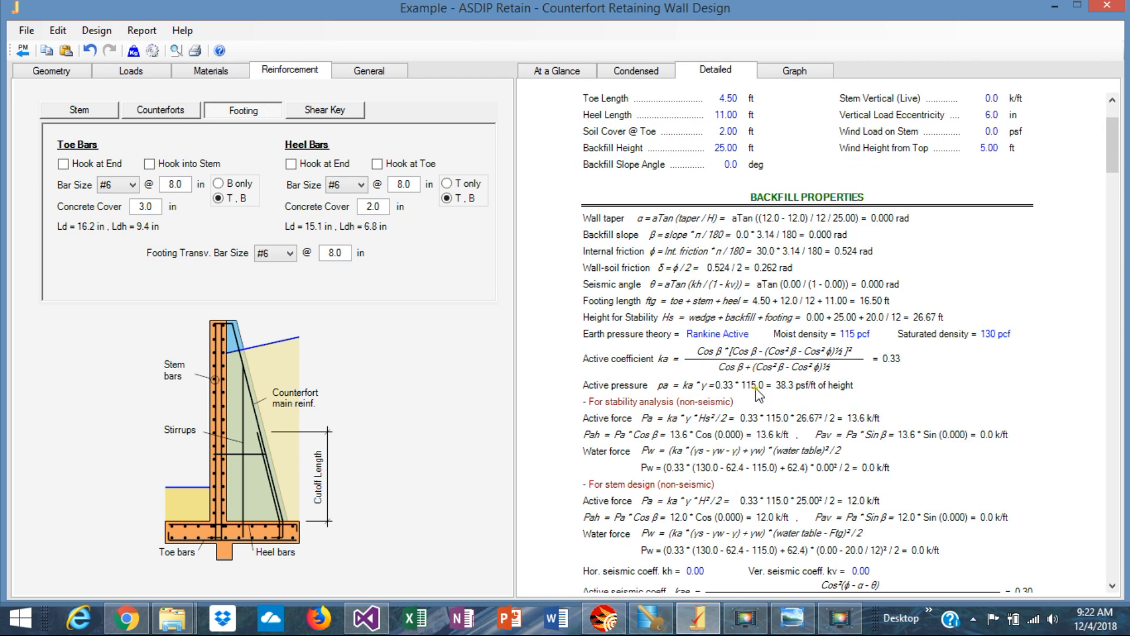
scroll(757, 393, down, 3)
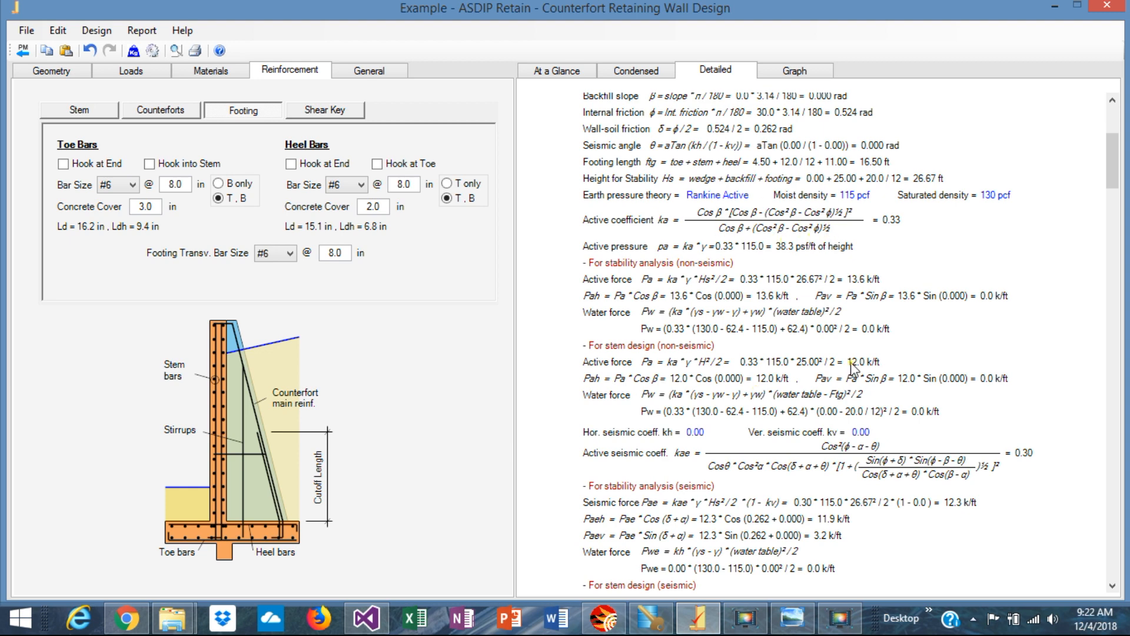
scroll(852, 367, down, 4)
scroll(852, 366, down, 3)
scroll(852, 366, down, 3)
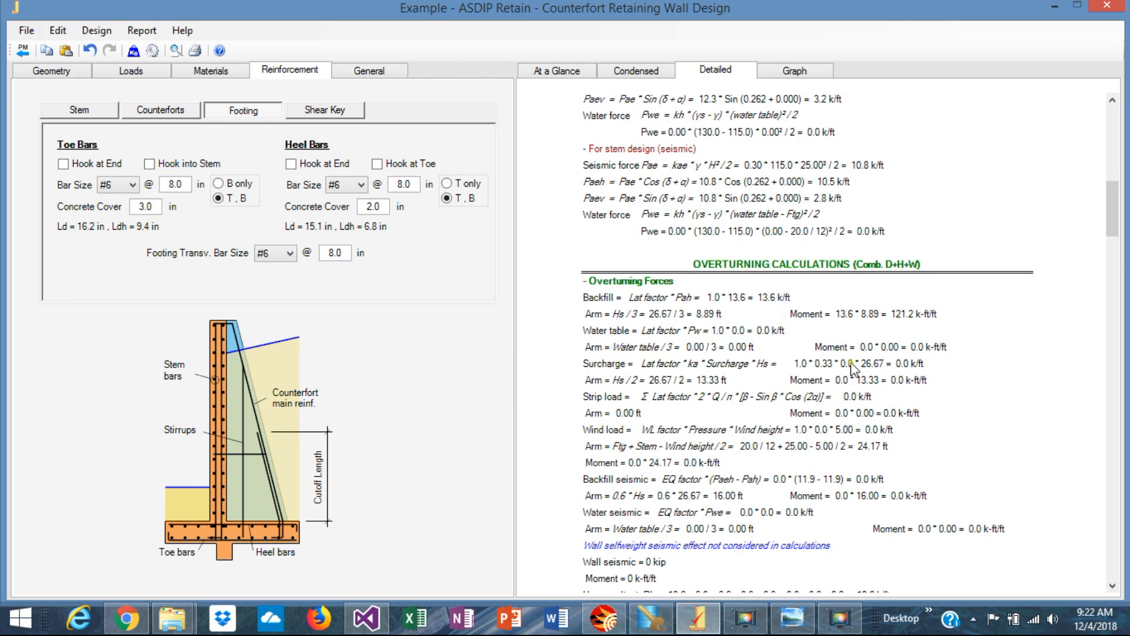
scroll(853, 367, down, 3)
scroll(852, 366, down, 3)
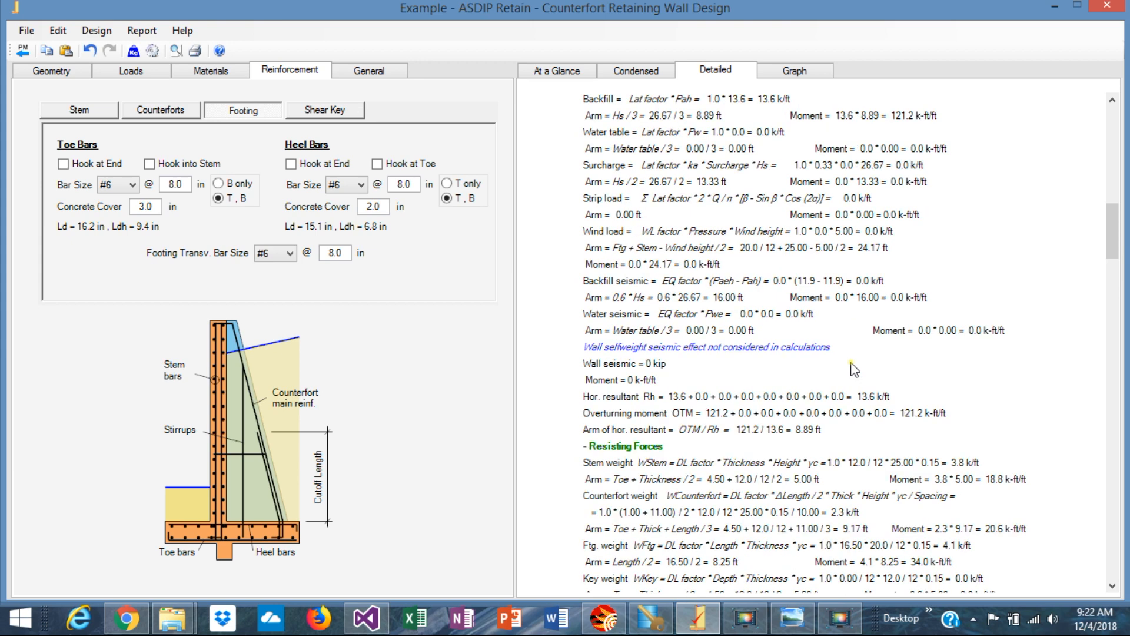
scroll(853, 366, down, 3)
scroll(852, 366, down, 3)
scroll(853, 367, down, 3)
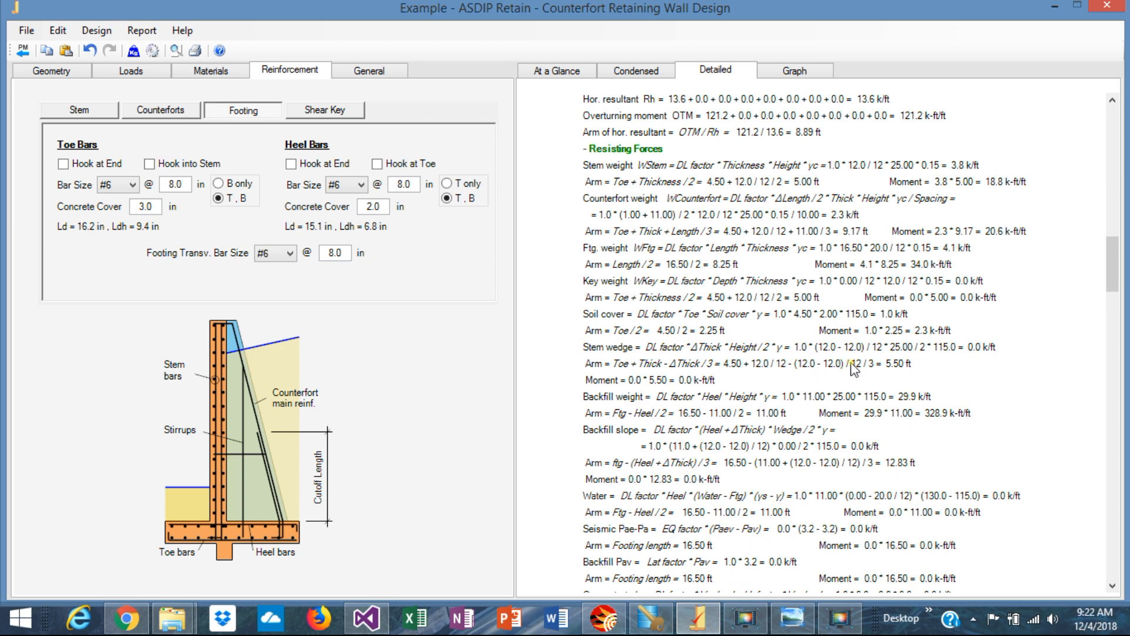
scroll(852, 367, down, 3)
scroll(852, 366, down, 3)
scroll(852, 367, down, 3)
scroll(852, 366, down, 3)
scroll(853, 367, down, 2)
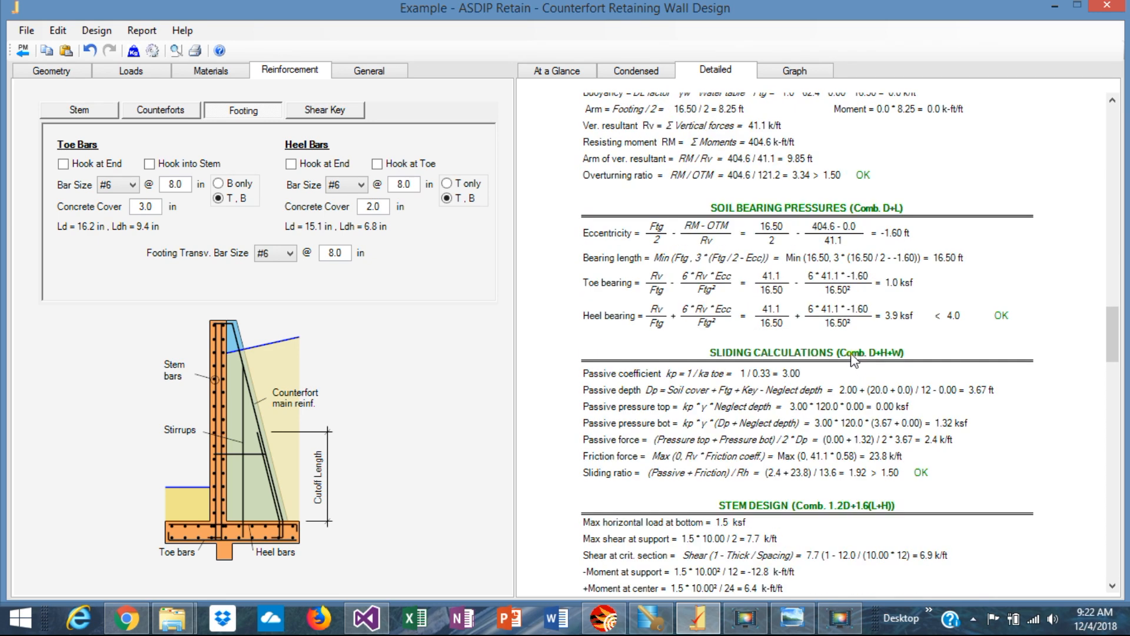
scroll(858, 428, down, 3)
scroll(856, 429, down, 3)
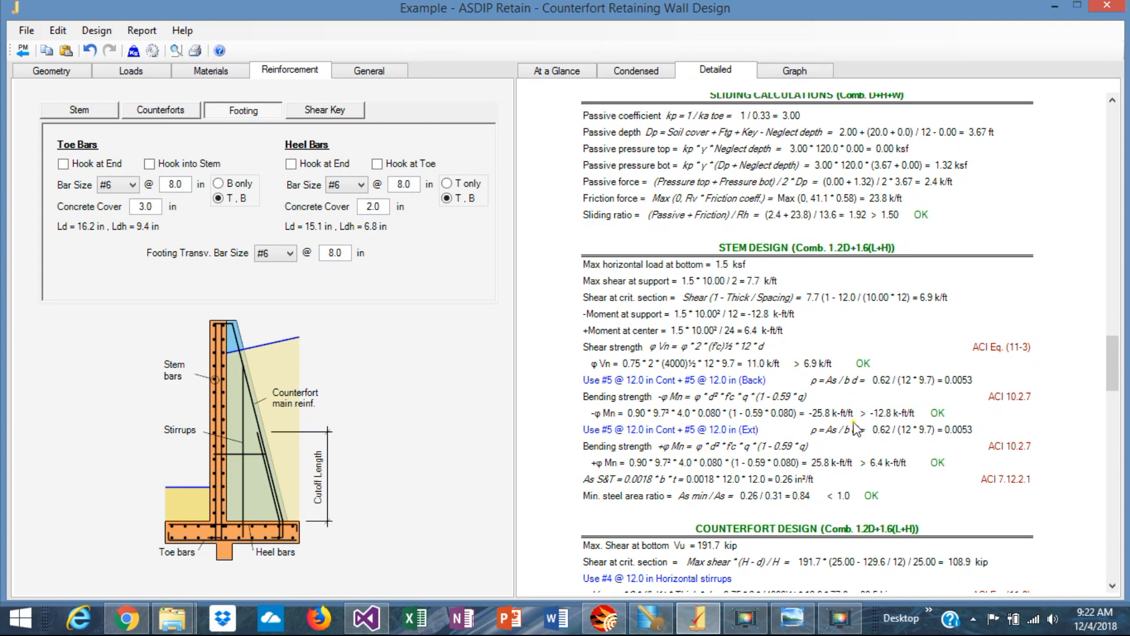
scroll(856, 428, down, 2)
scroll(857, 429, down, 5)
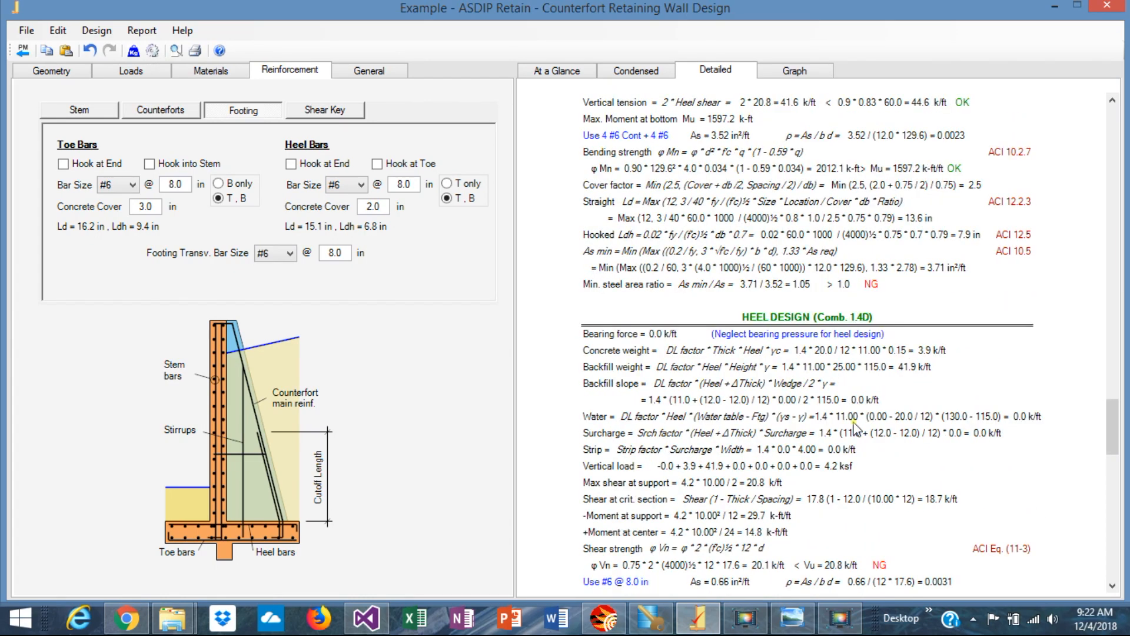
scroll(855, 429, down, 3)
scroll(855, 429, down, 3)
scroll(855, 428, down, 3)
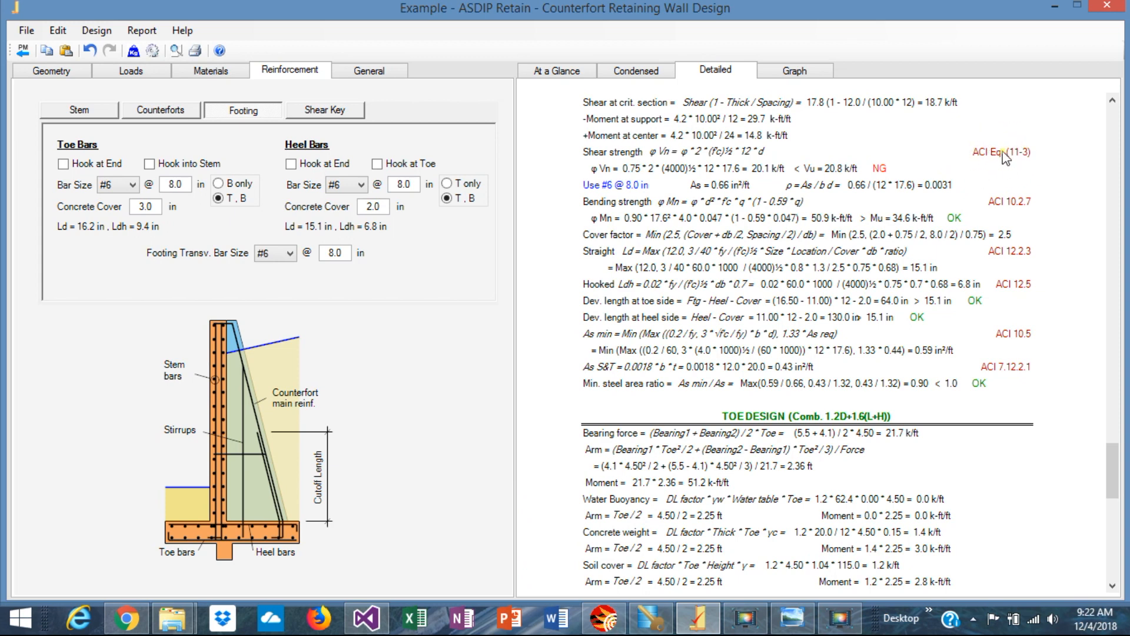
scroll(847, 437, down, 3)
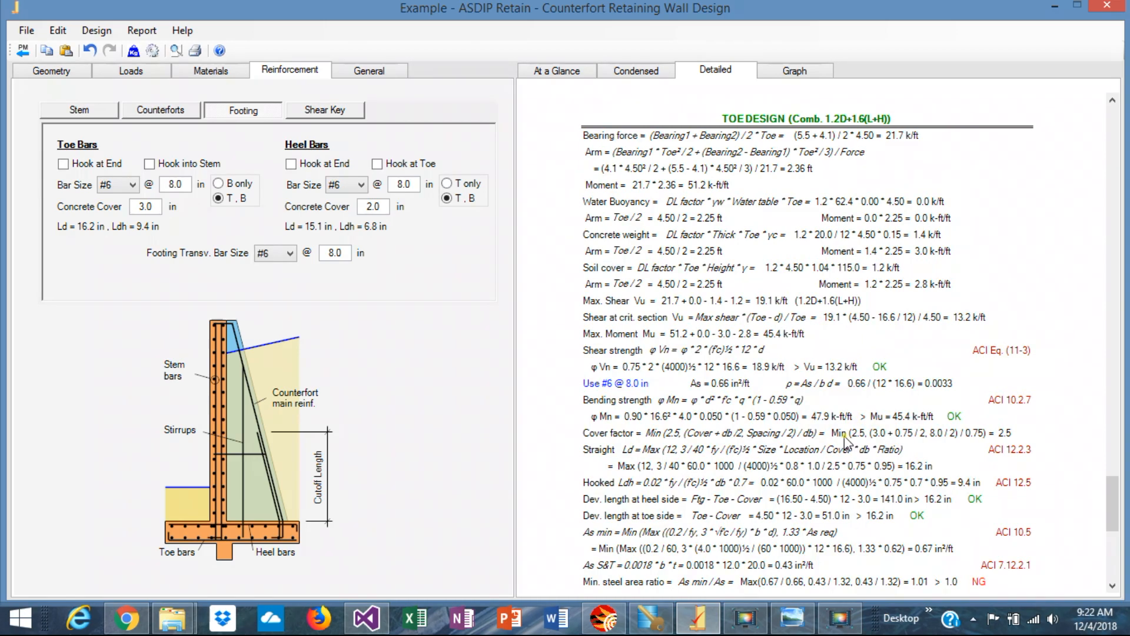
scroll(847, 437, down, 3)
scroll(846, 437, down, 2)
scroll(846, 438, down, 3)
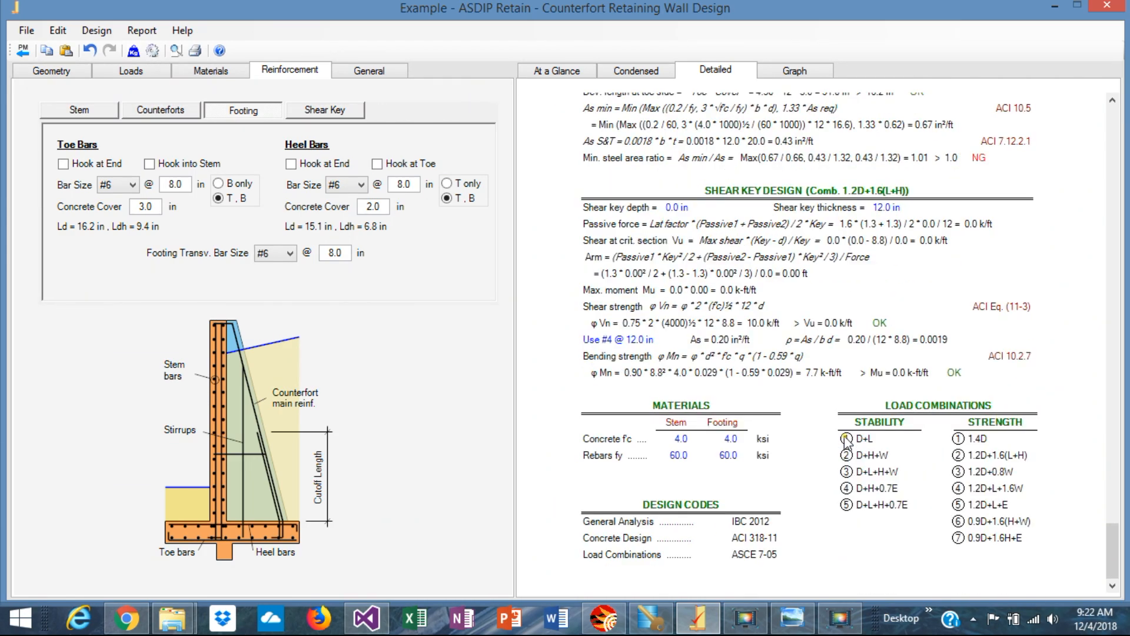
scroll(846, 439, up, 5)
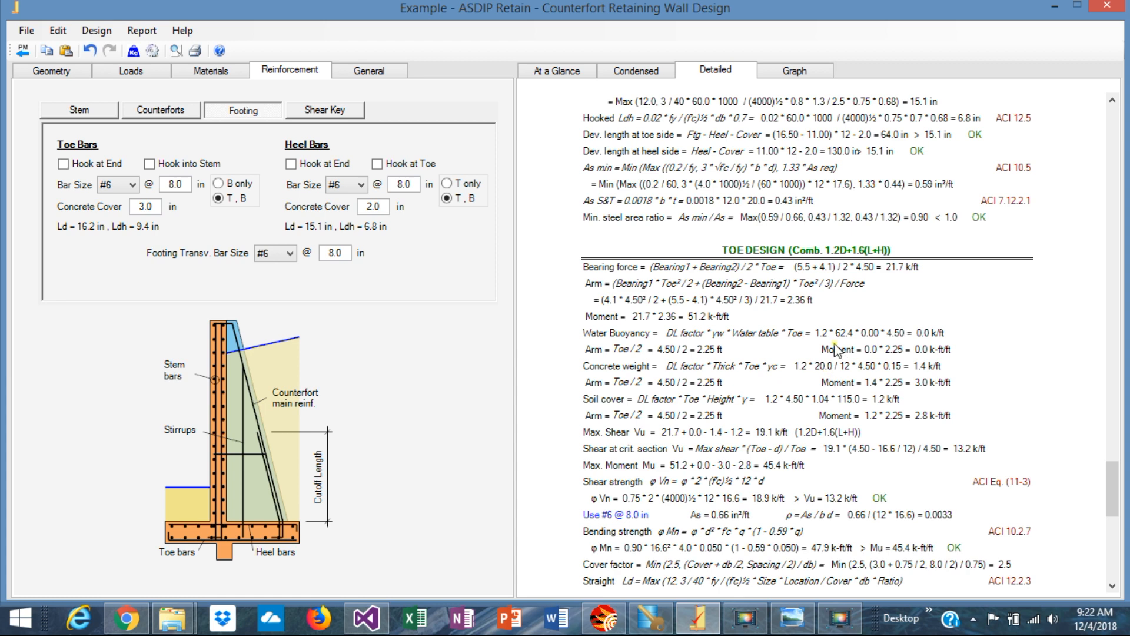
click(795, 71)
- Step through the Stability, Stem and Footing graphs to the construction drawing
click(564, 92)
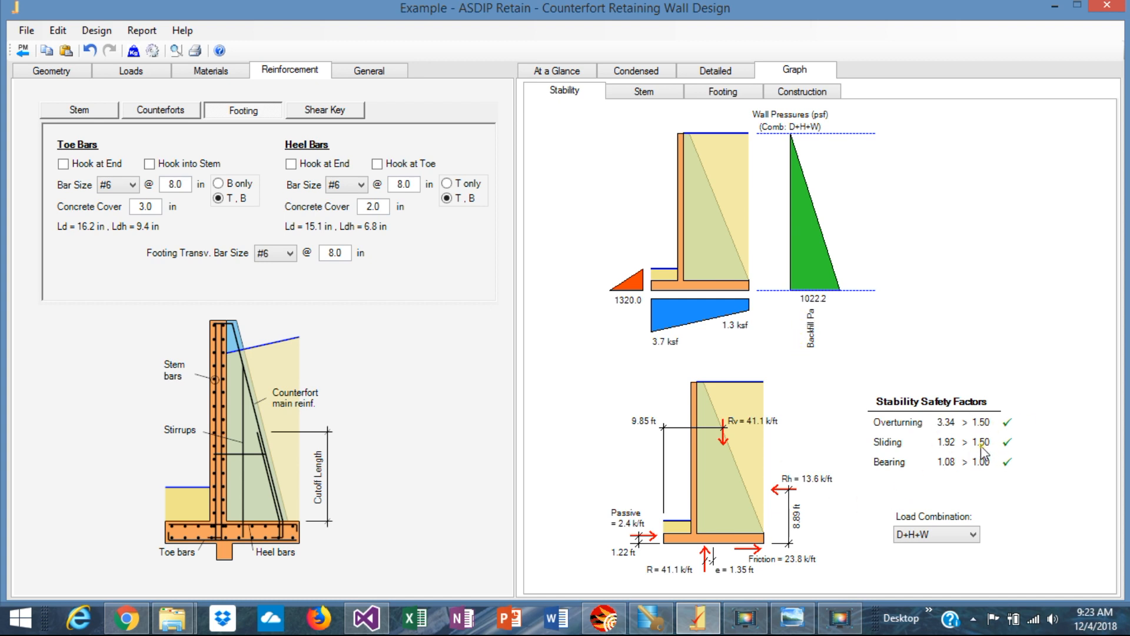
click(645, 92)
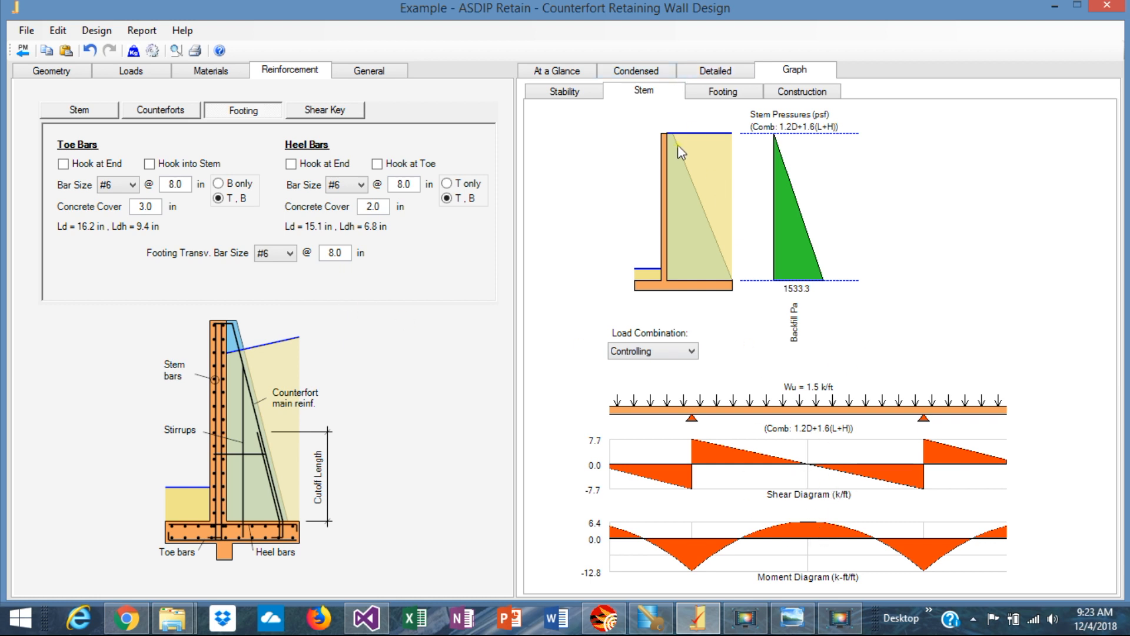
click(724, 93)
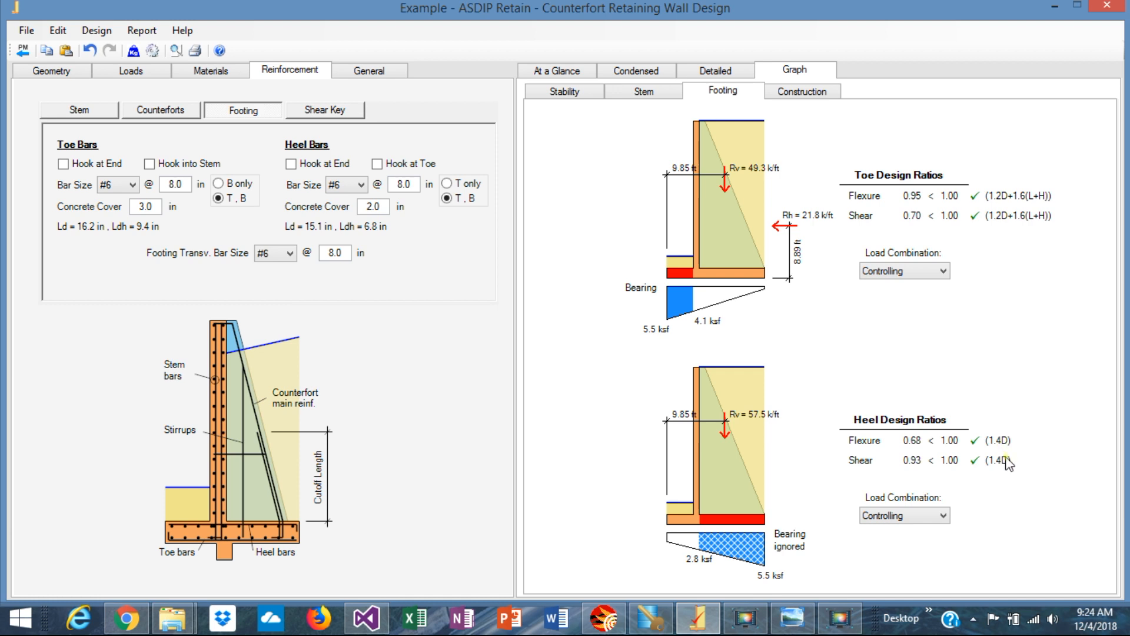
click(801, 90)
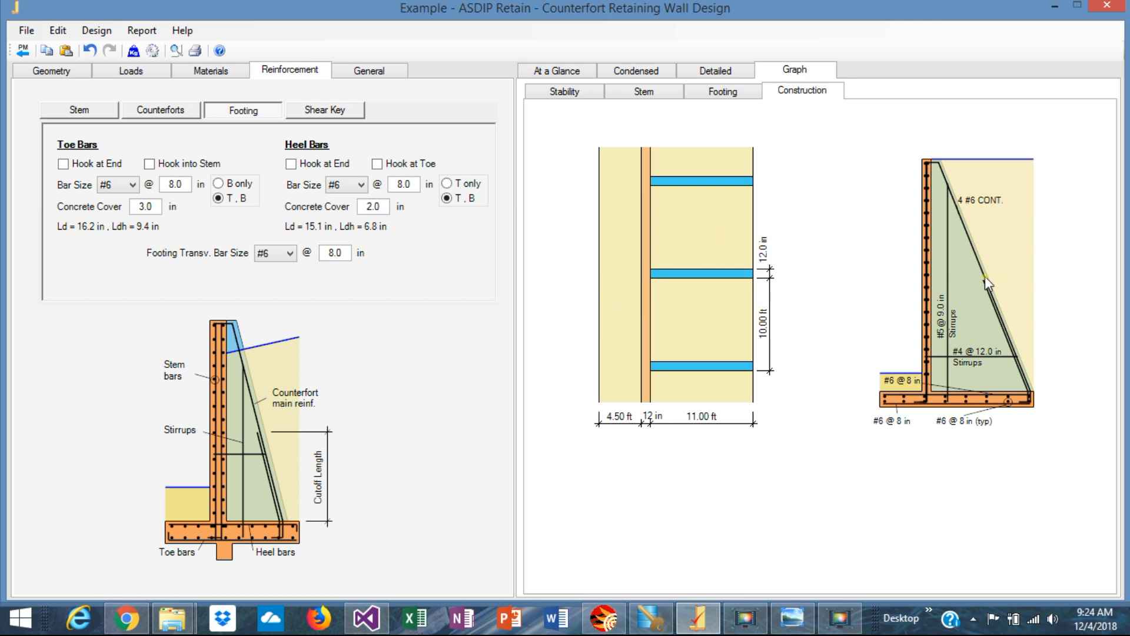
click(177, 51)
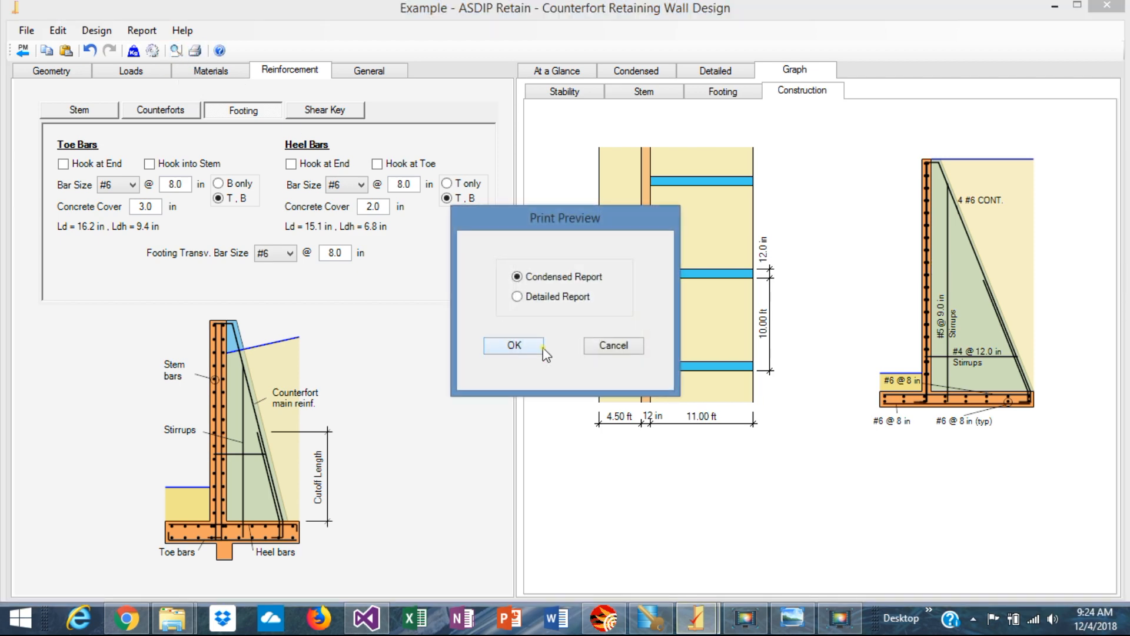
click(515, 346)
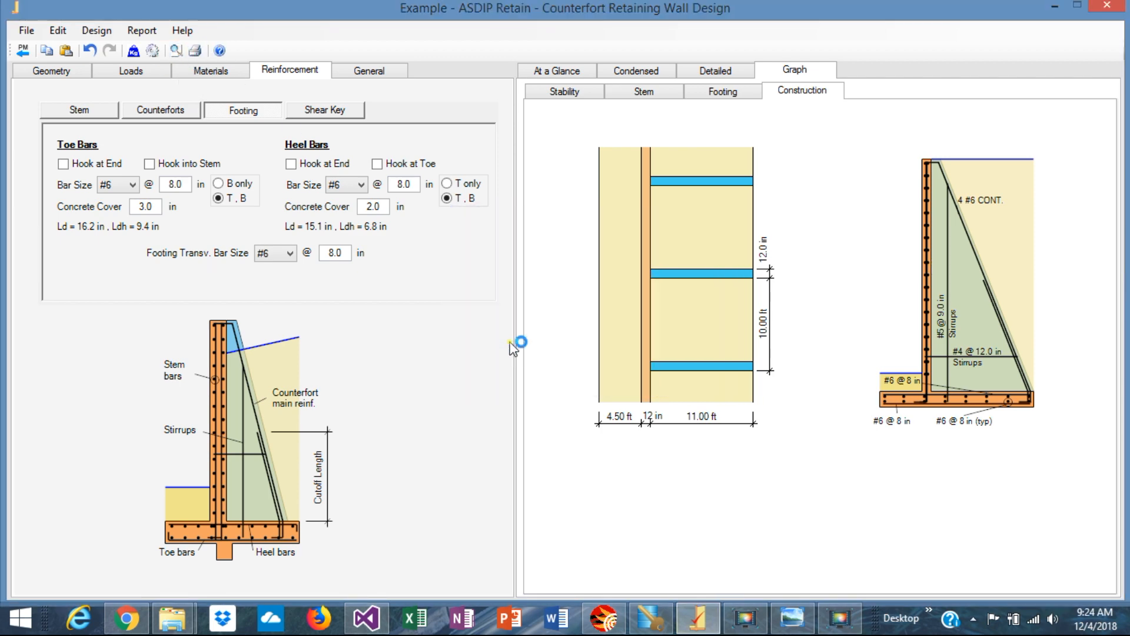
click(138, 28)
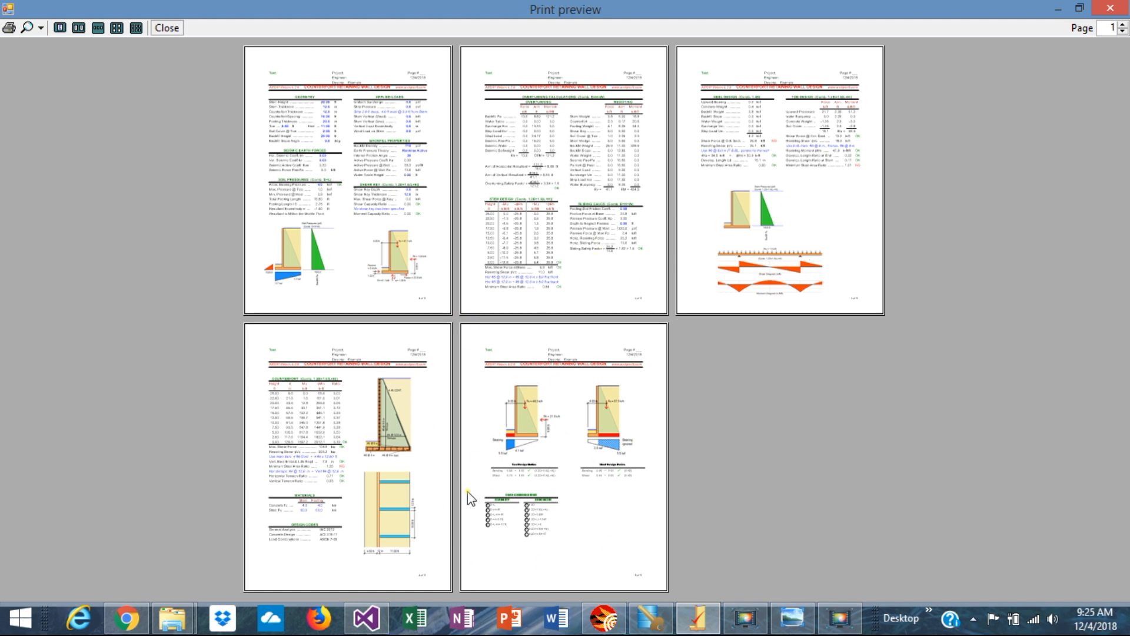
click(1111, 11)
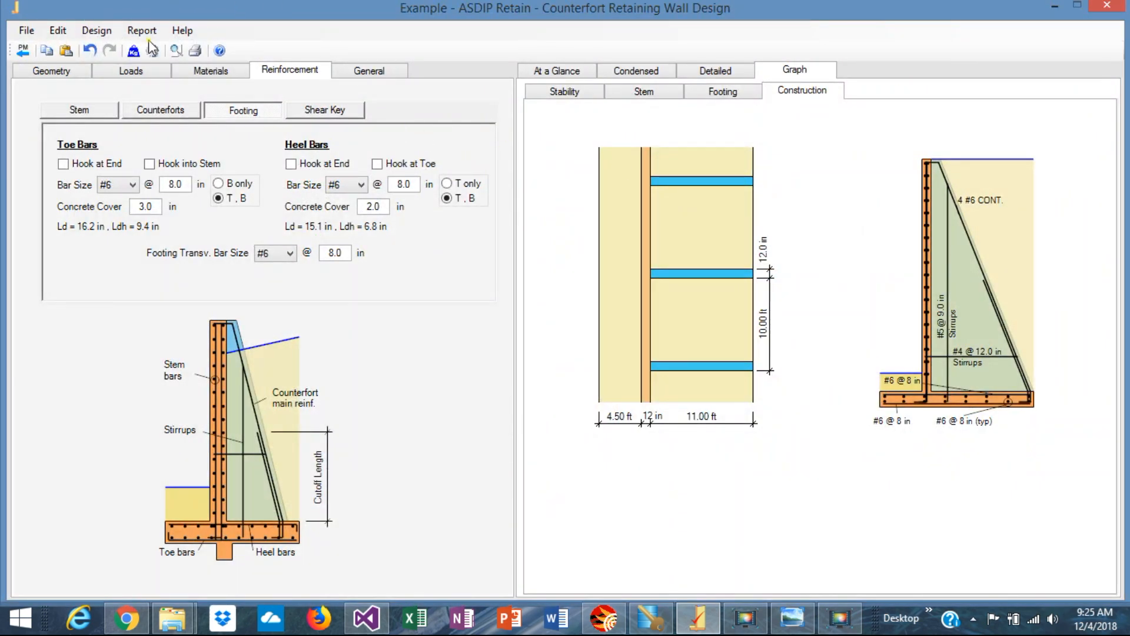
- Preview the Detailed Report in six-page view
click(176, 52)
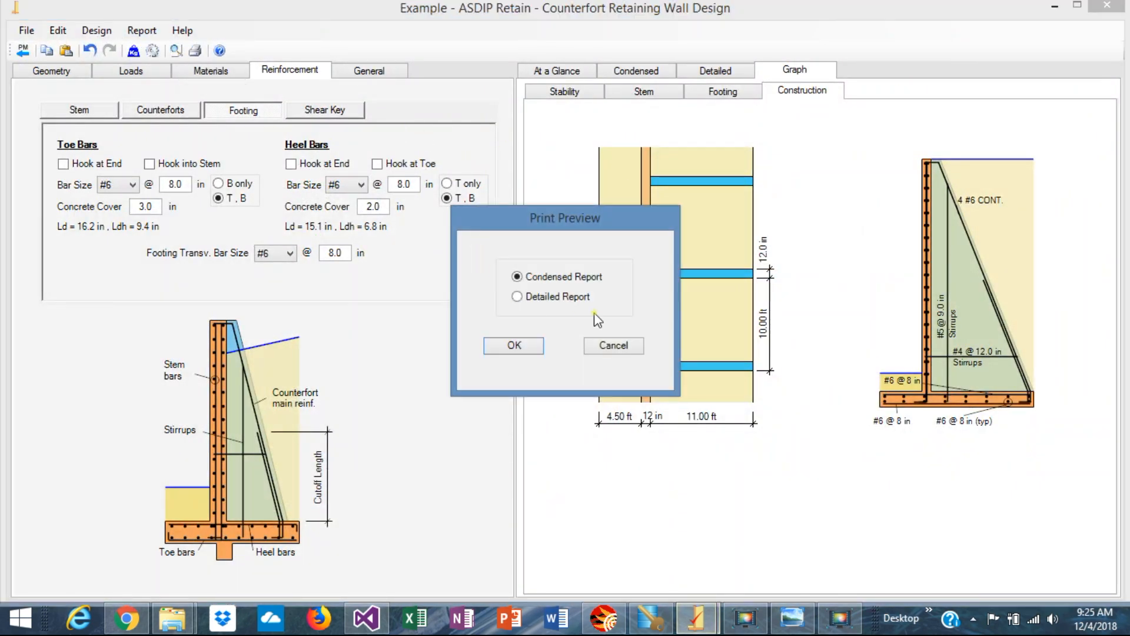
click(557, 296)
click(515, 345)
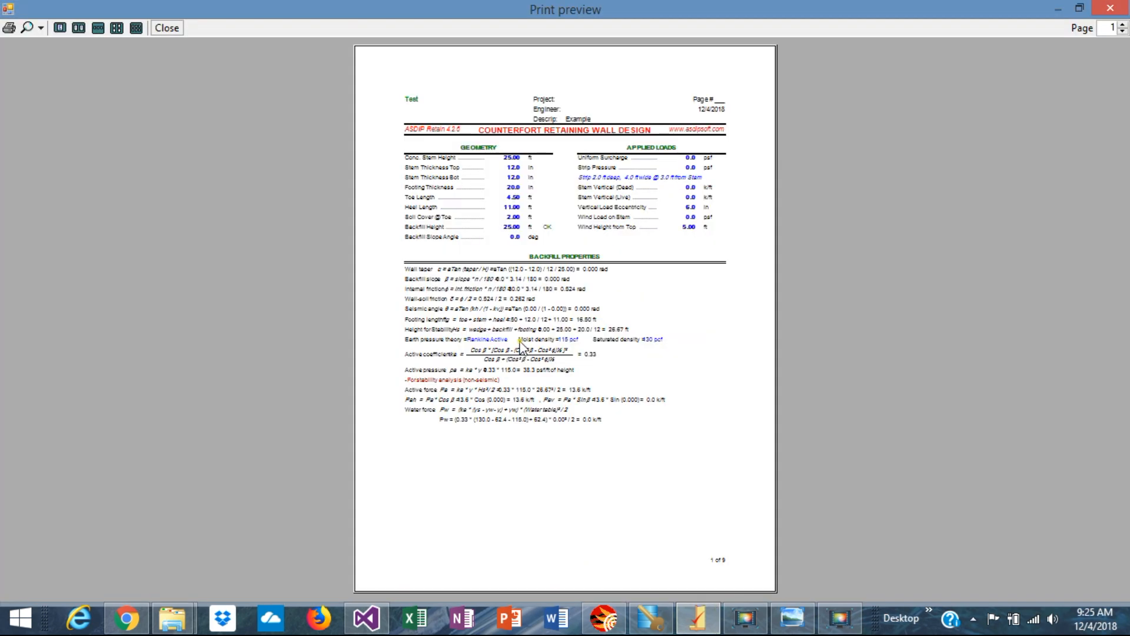
click(136, 27)
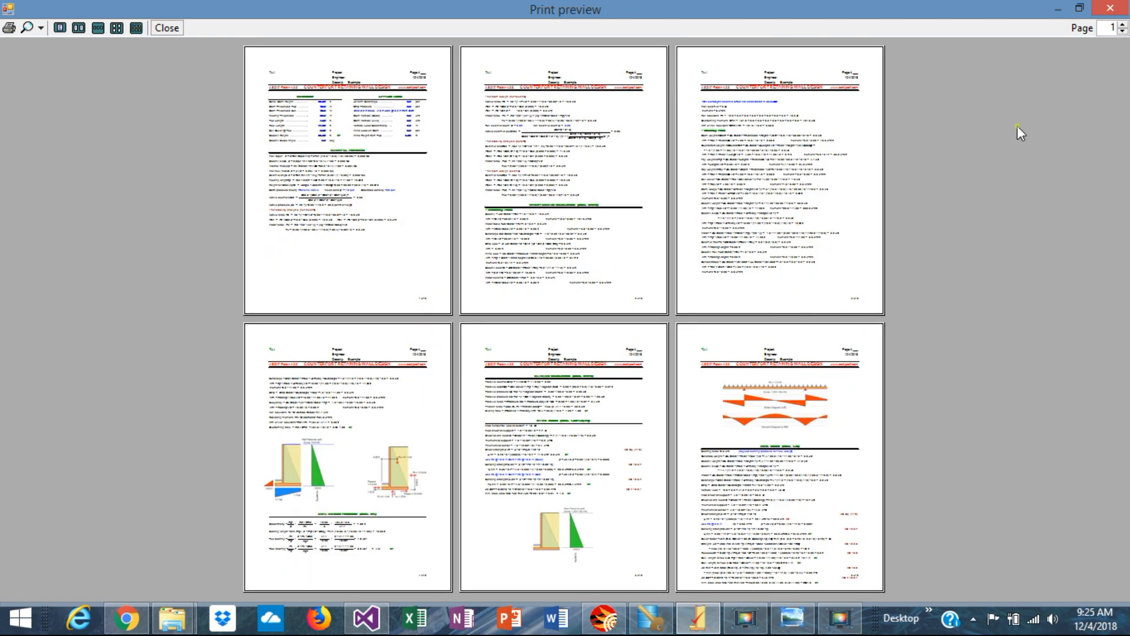
- Page forward through the report, close the preview and return to the At a Glance summary
click(1121, 29)
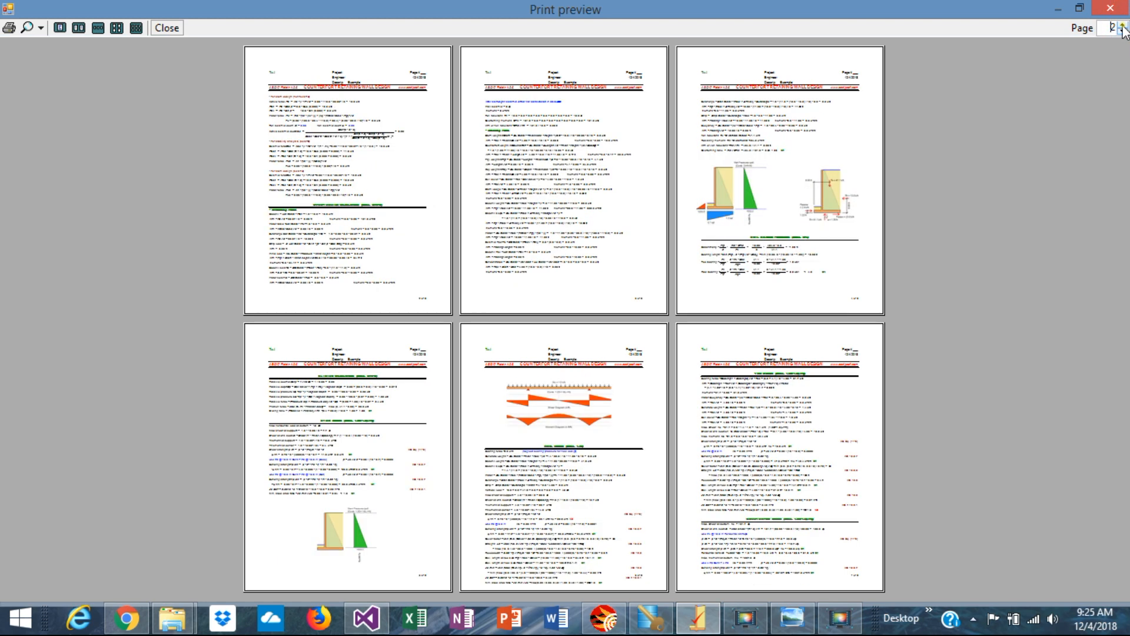
click(1123, 30)
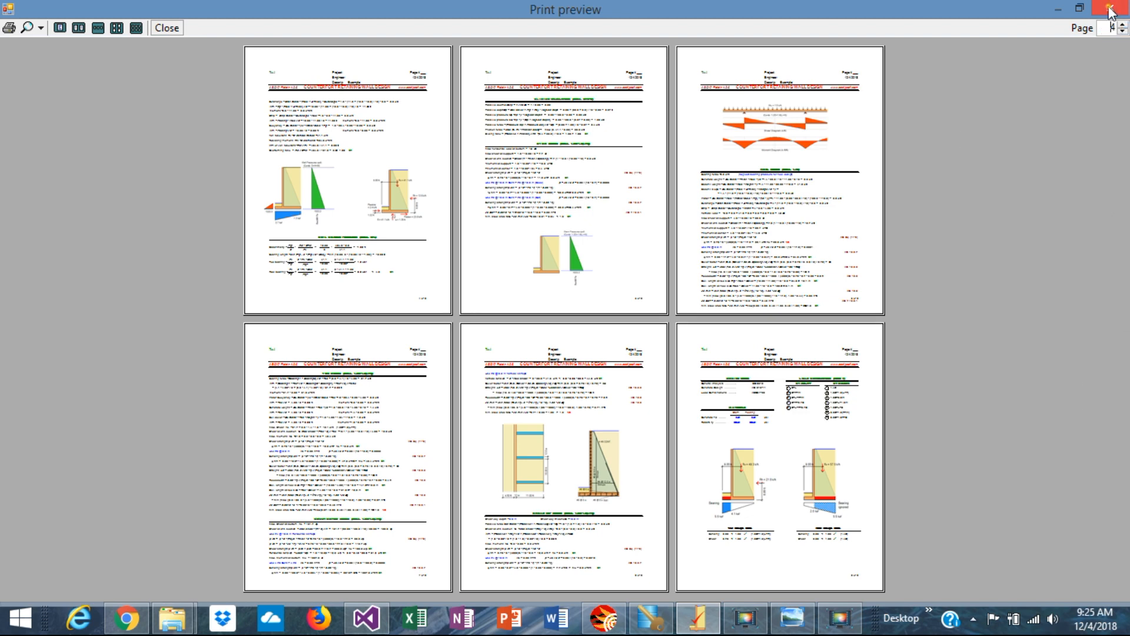
click(1111, 9)
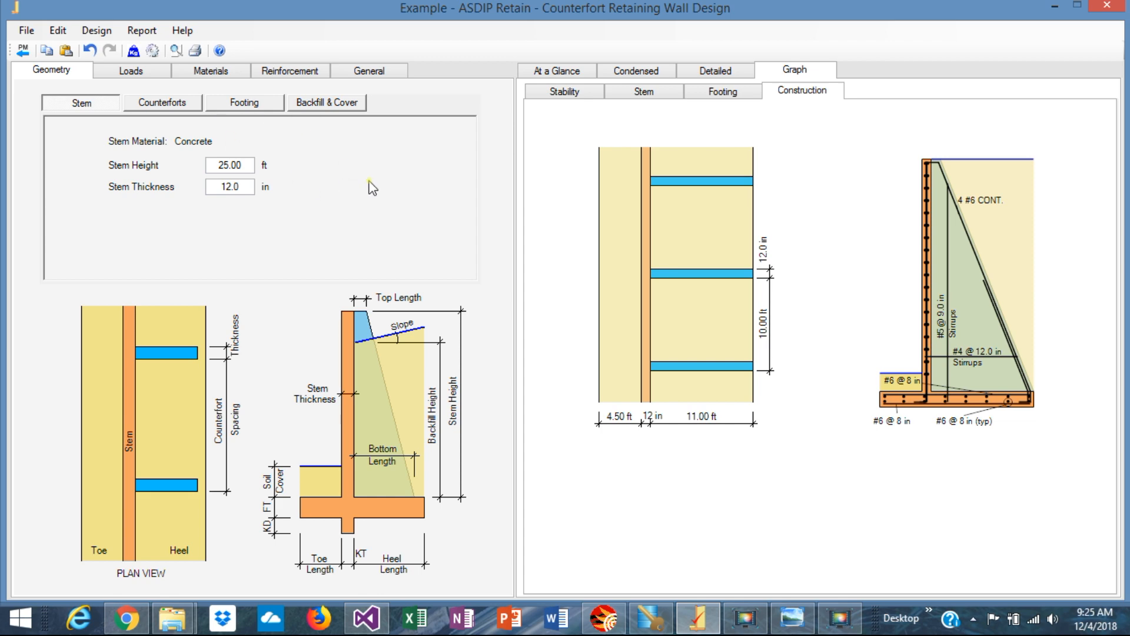
click(556, 70)
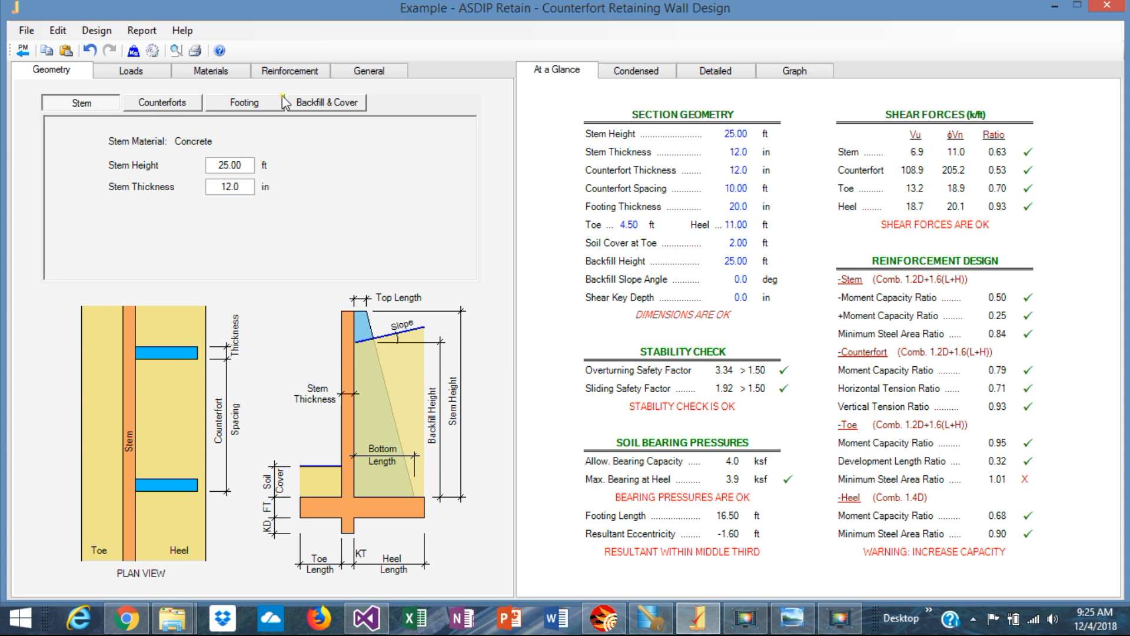
- Reduce the stem thickness to 10.0 in
double_click(236, 186)
text(10)
key(Return)
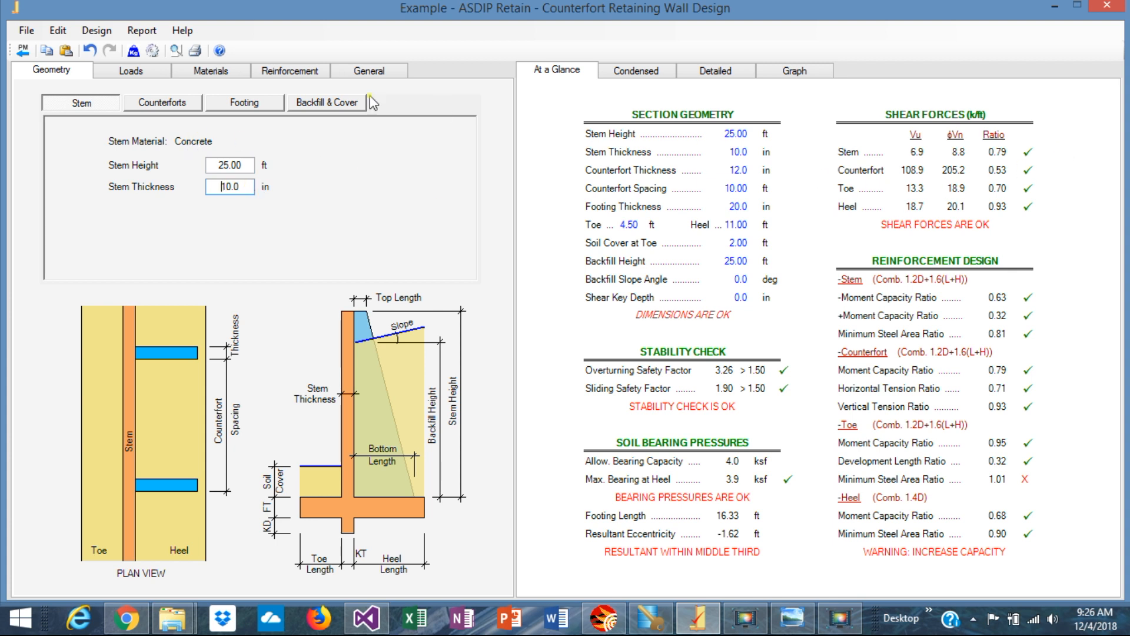
click(166, 104)
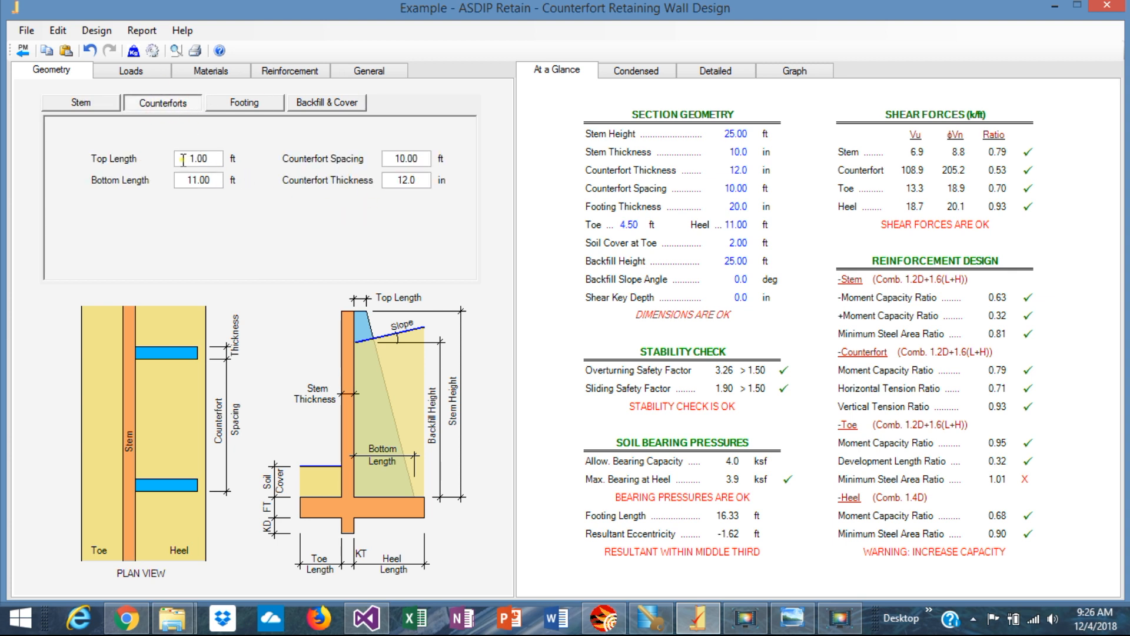
- Reduce the counterfort thickness to 10.0 in and go to the graphical results
double_click(427, 179)
text(10)
key(Return)
click(794, 71)
- Step through the Stability, Stem and Footing graphs to the construction drawing of the 10 in wall
click(564, 92)
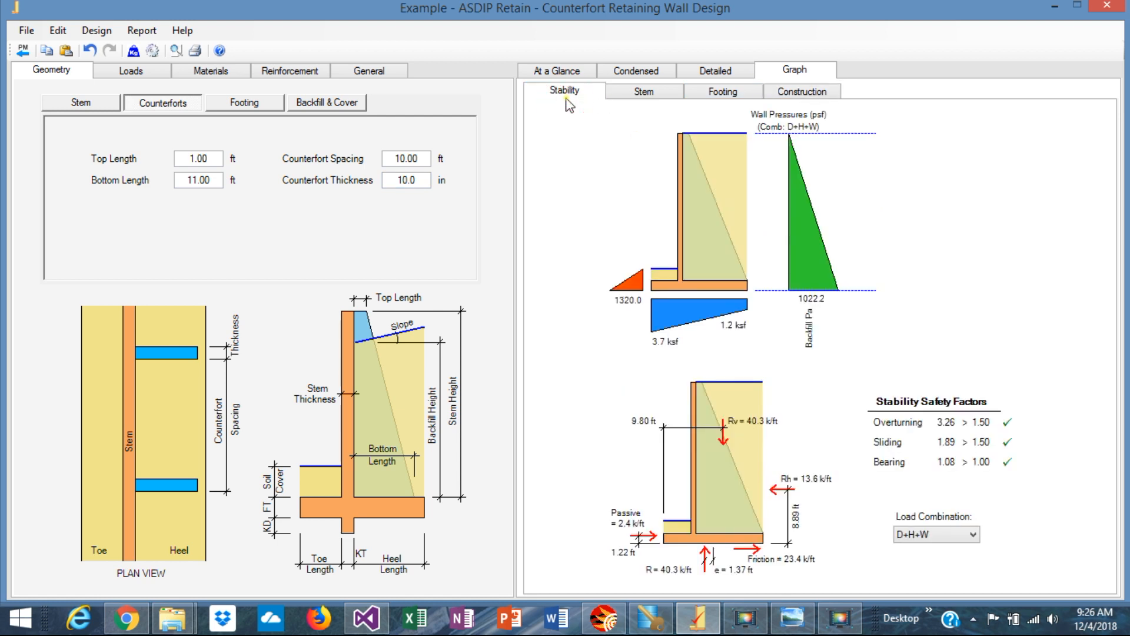
click(653, 95)
click(725, 92)
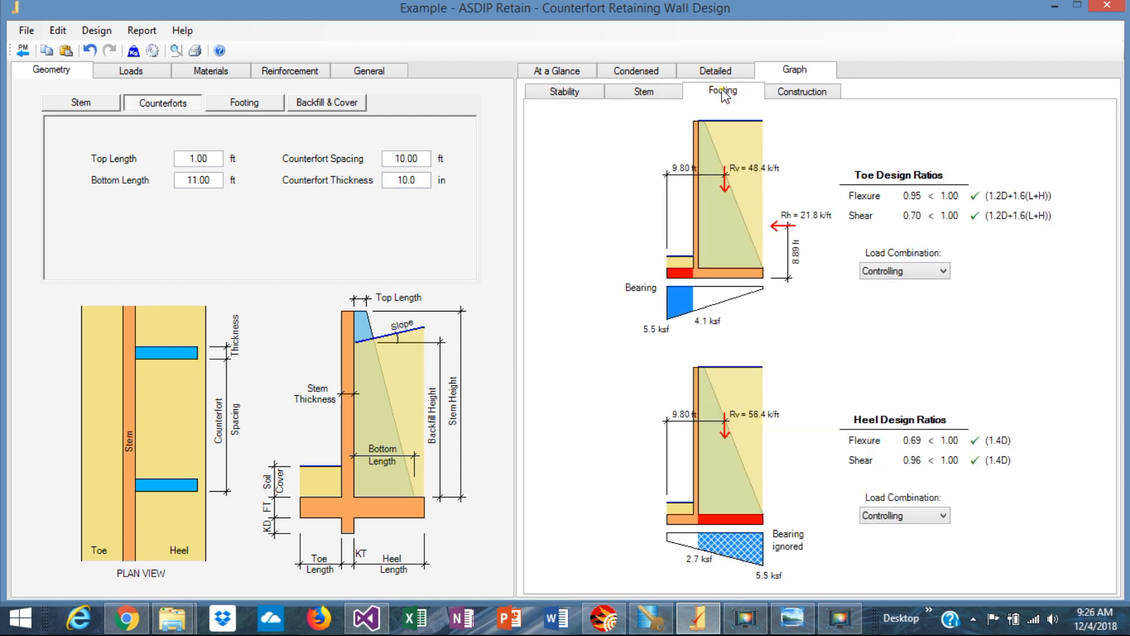
click(801, 93)
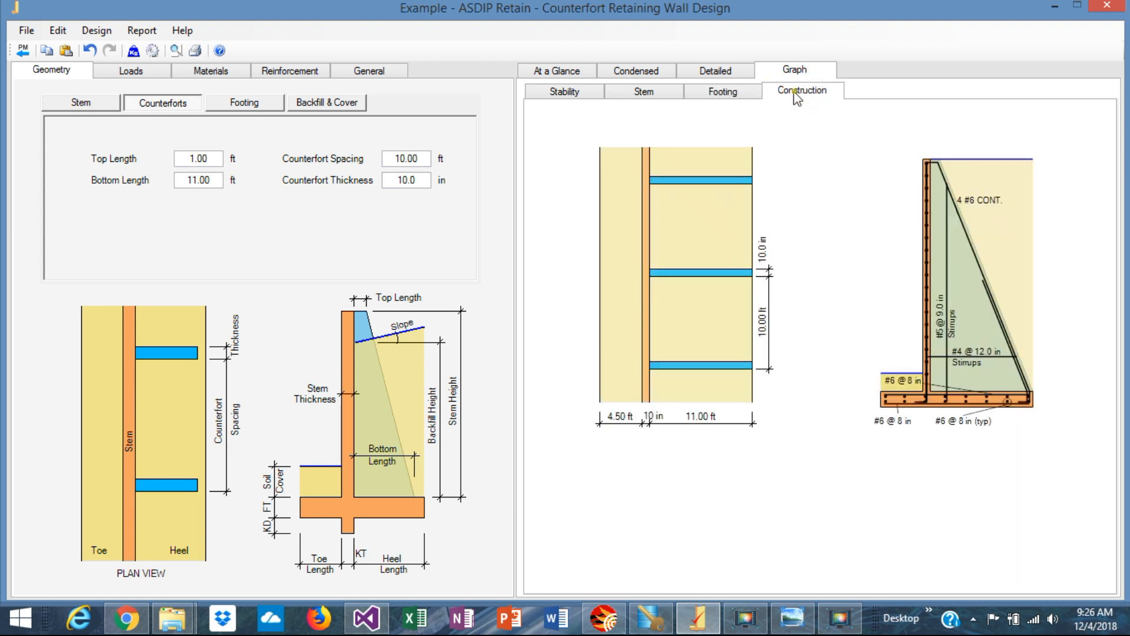